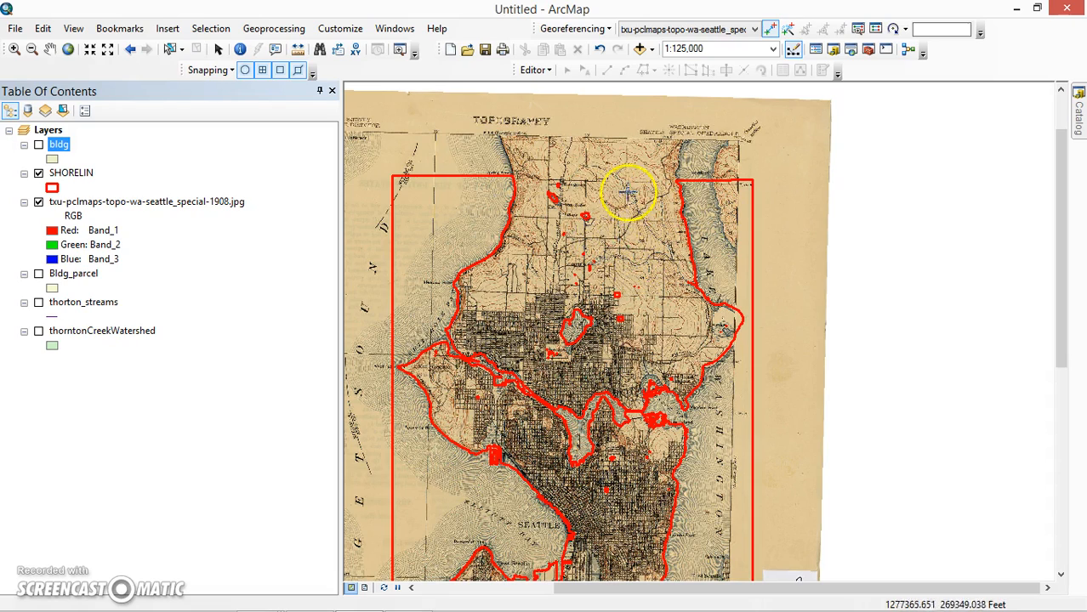
{"action": "left_click_drag", "start_coordinate": [628, 204], "coordinate": [667, 268]}
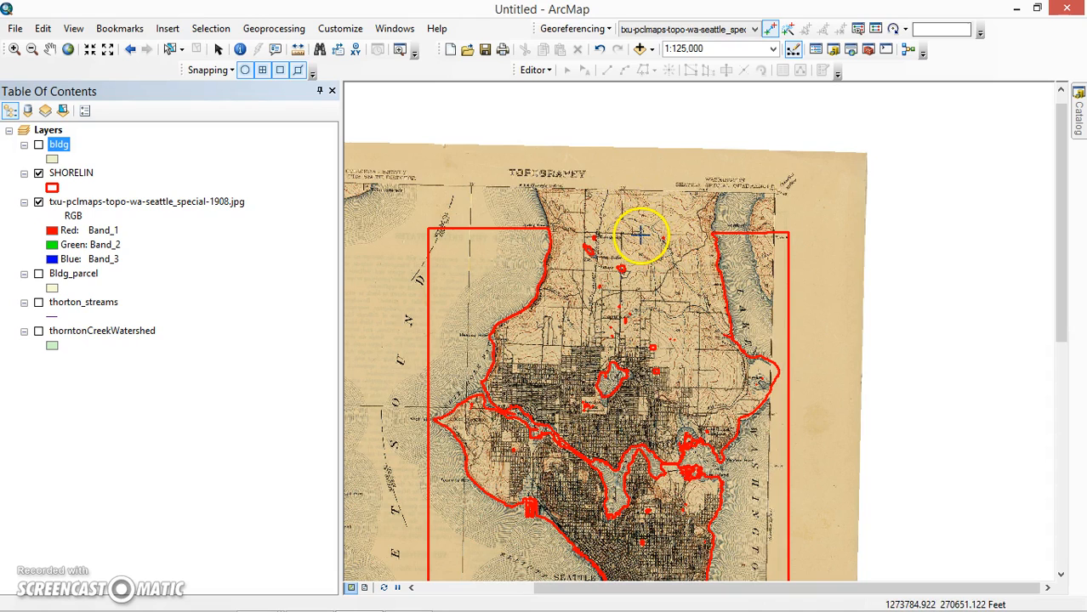
{"action": "left_click_drag", "start_coordinate": [642, 238], "coordinate": [635, 255]}
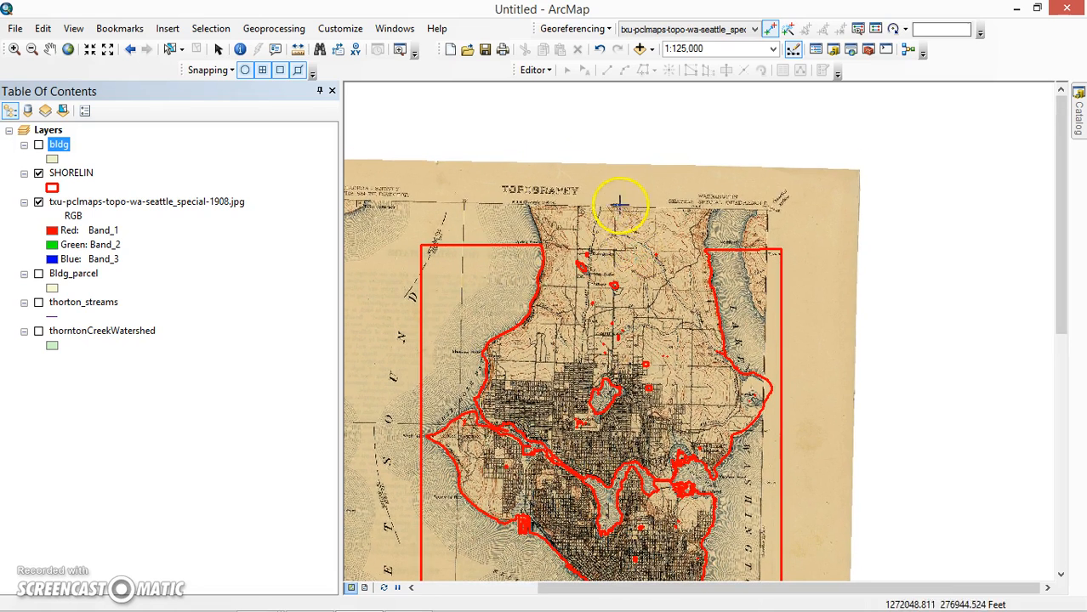
Switch to the Chrome browser and search the web for "seattle dem"
{"action": "mouse_move", "coordinate": [360, 598]}
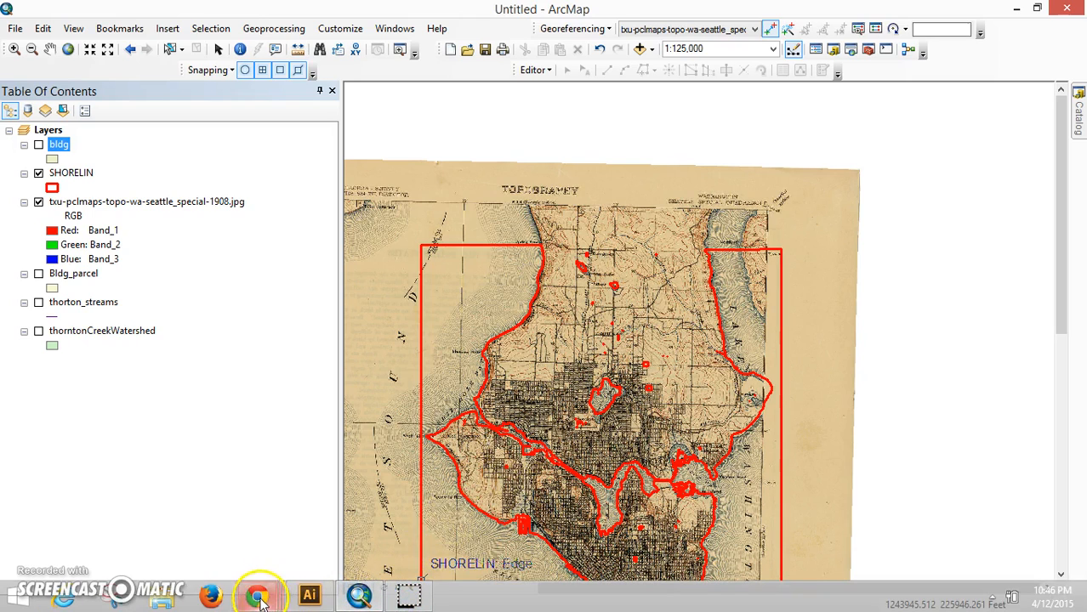
{"action": "mouse_move", "coordinate": [256, 596]}
{"action": "left_click", "coordinate": [405, 511]}
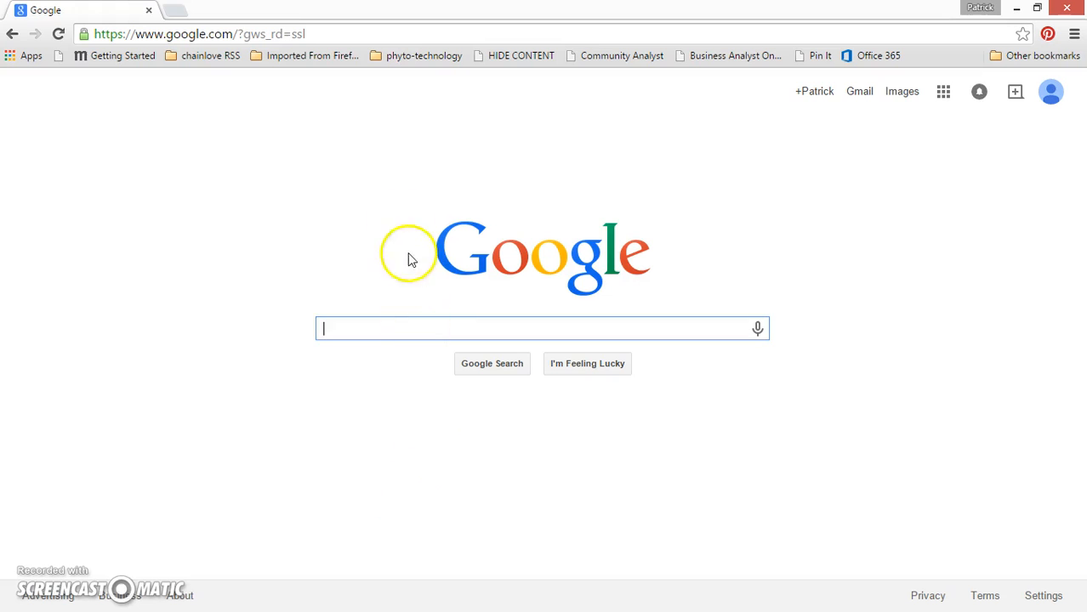
{"action": "left_click", "coordinate": [287, 36]}
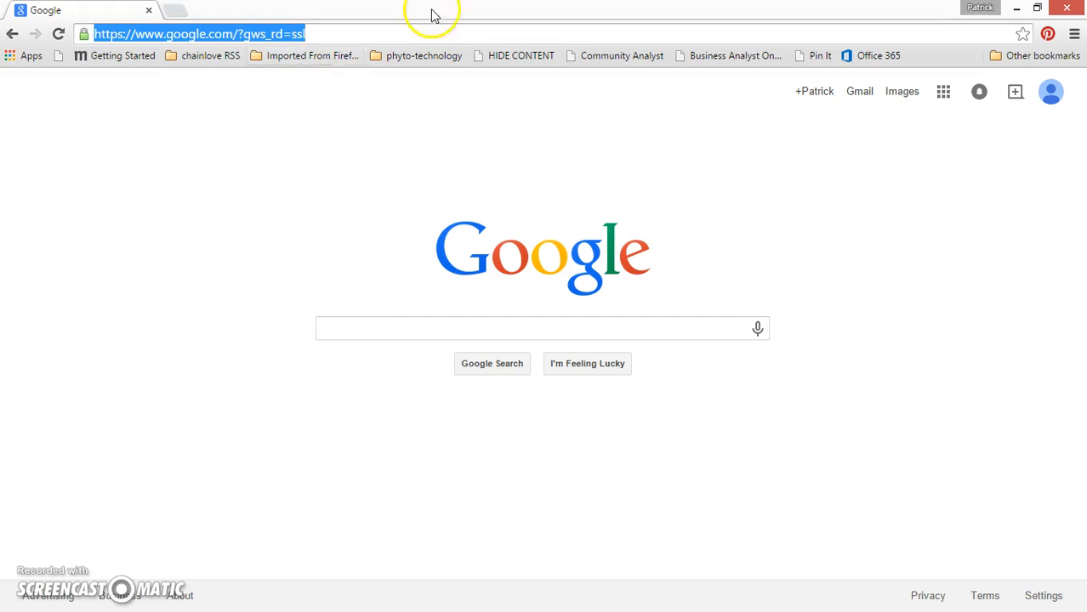
{"action": "type", "text": "seattle "}
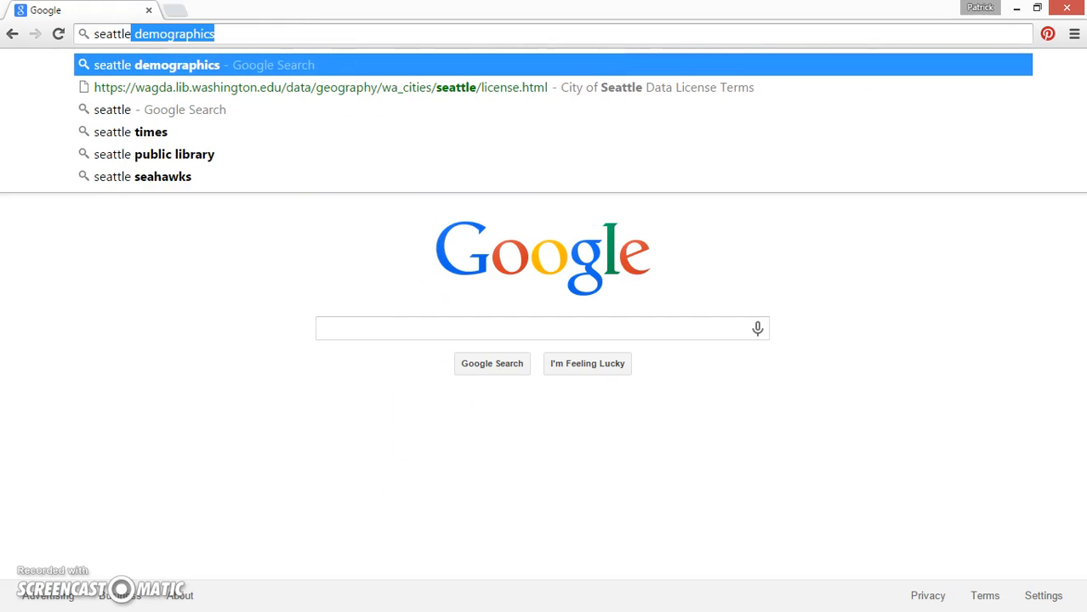
{"action": "type", "text": "dem"}
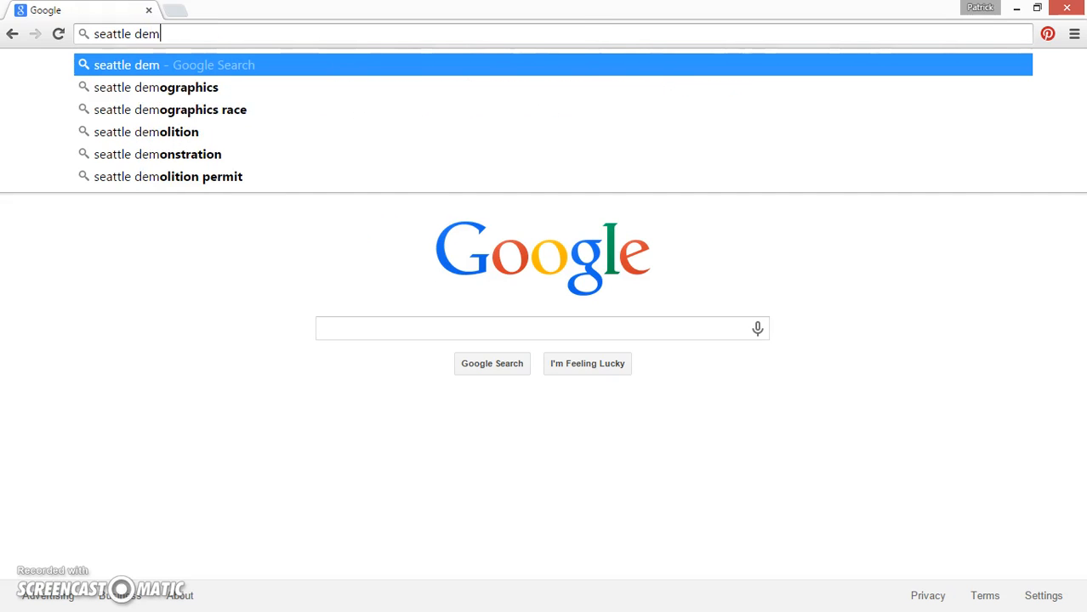
{"action": "key", "text": "Return"}
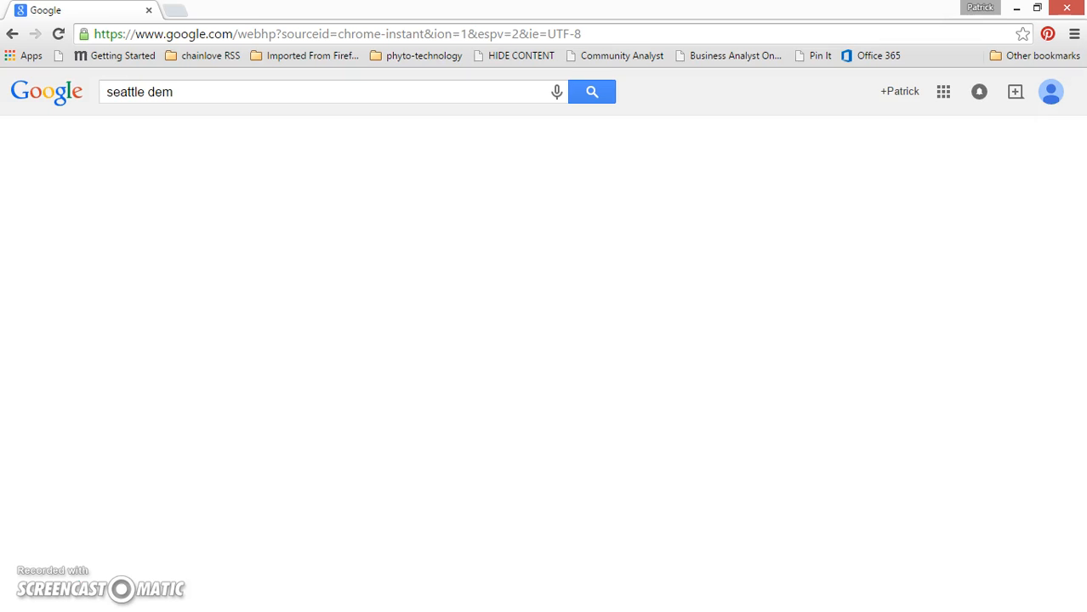
Open the search result for 10-meter DEM files in the Seattle quadrangle and locate the Seattle North tile on its index map
{"action": "left_click", "coordinate": [262, 215]}
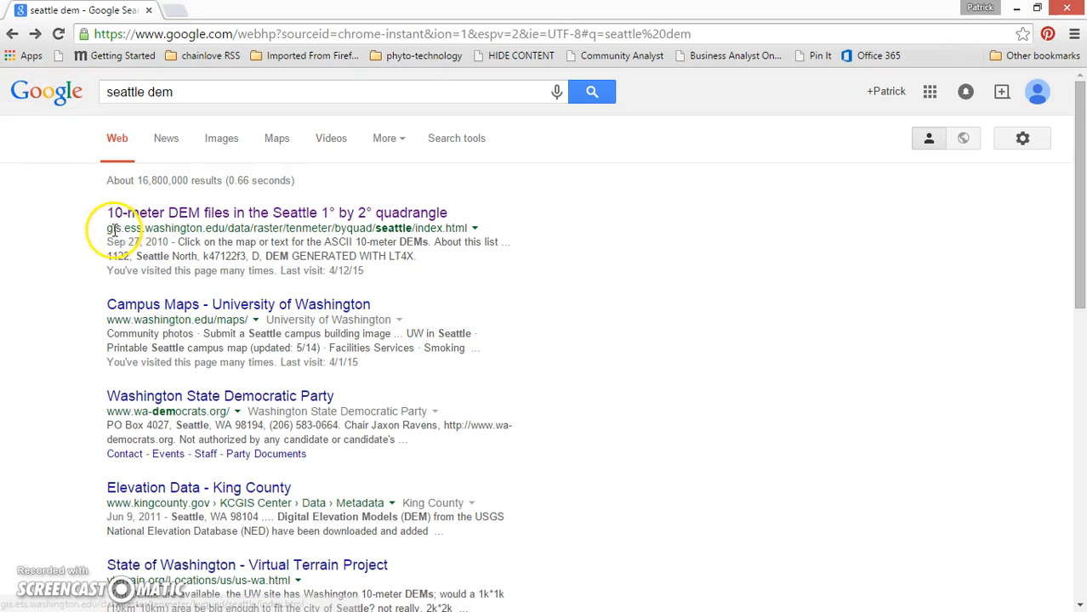
{"action": "left_click", "coordinate": [173, 214]}
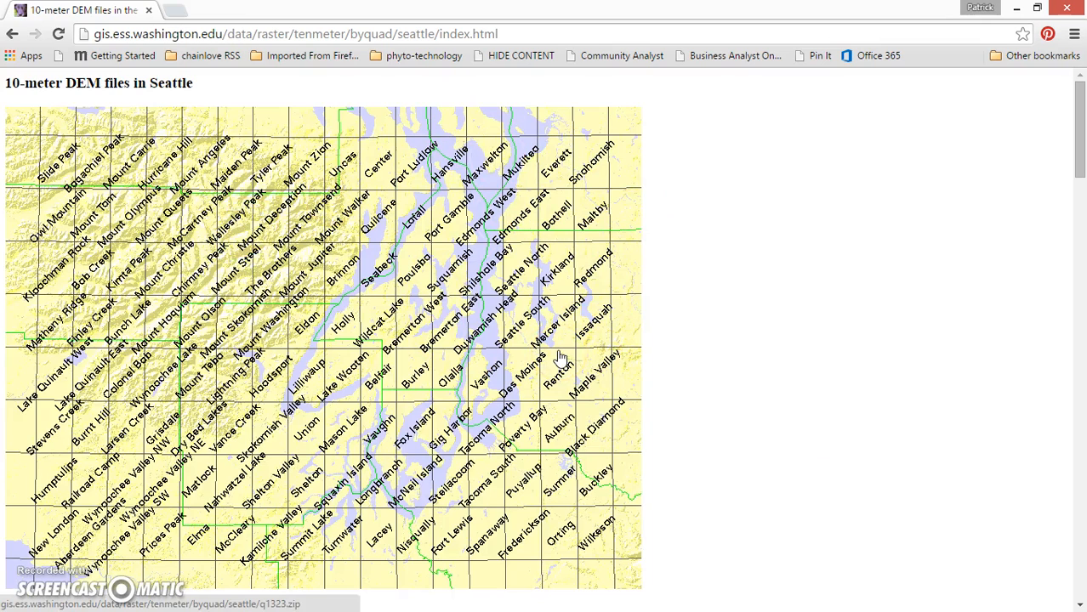
{"action": "left_click", "coordinate": [270, 408]}
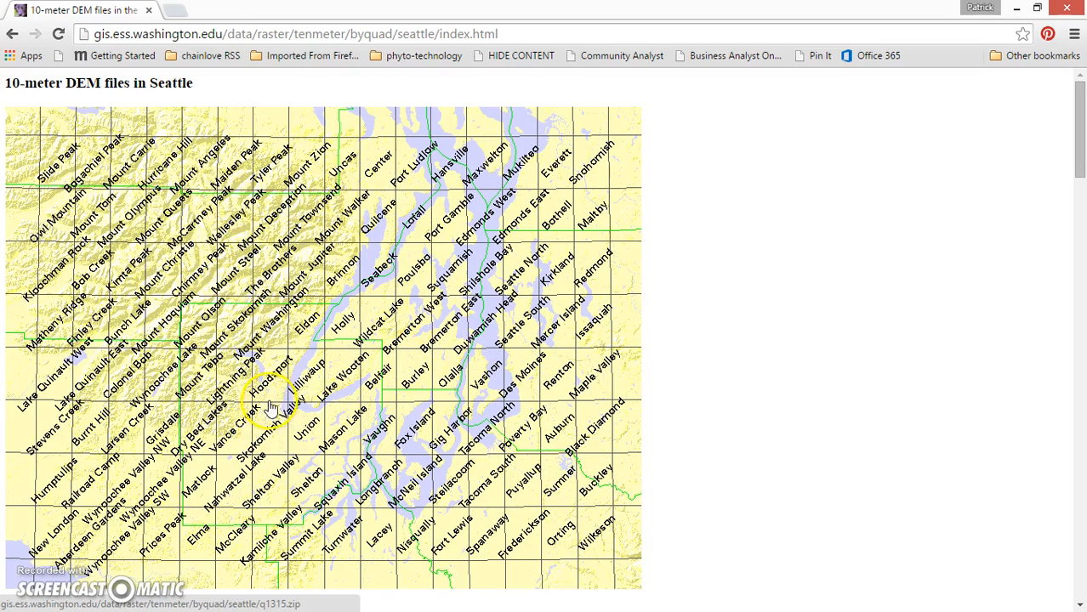
{"action": "left_click", "coordinate": [527, 266]}
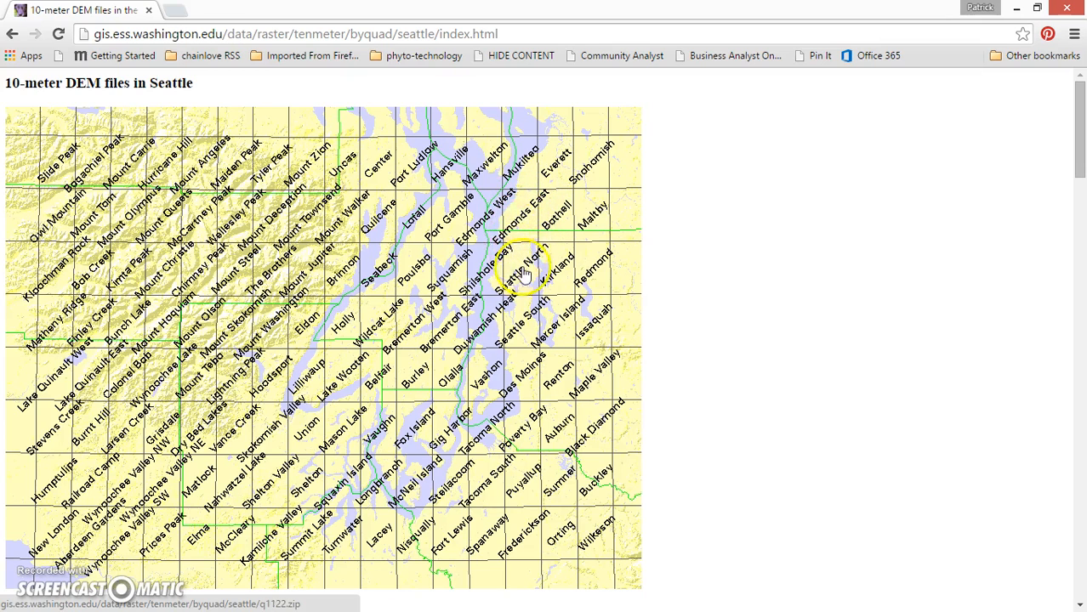
Return to ArcMap and add q1022.dem from the GIS_data folder to the map as the topmost layer
{"action": "left_click", "coordinate": [1019, 8]}
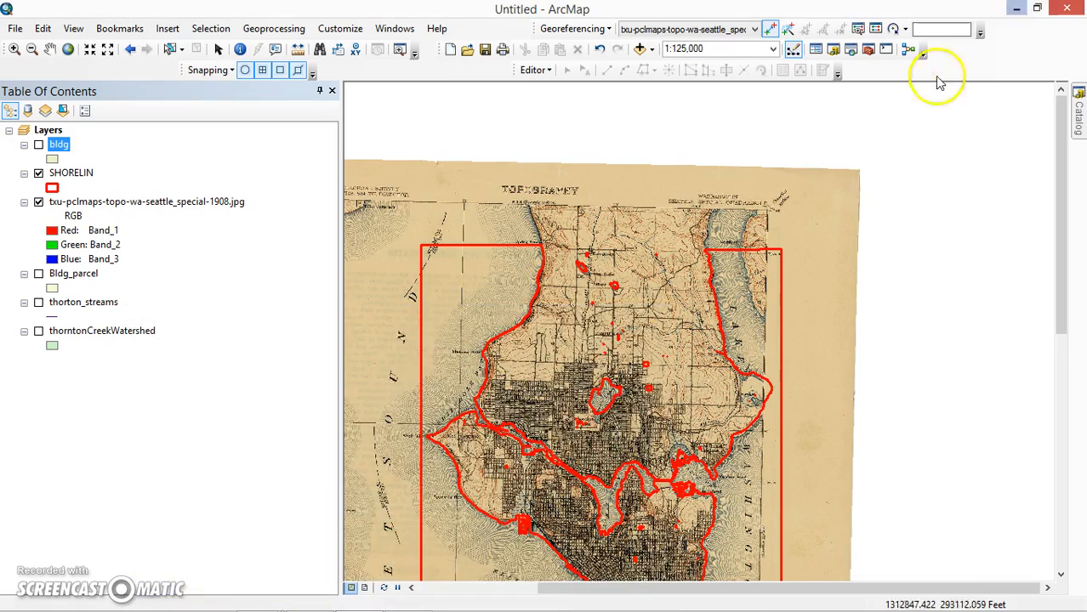
{"action": "mouse_move", "coordinate": [534, 340]}
{"action": "left_mouse_down"}
{"action": "mouse_move", "coordinate": [553, 243]}
{"action": "mouse_move", "coordinate": [549, 325]}
{"action": "left_mouse_up"}
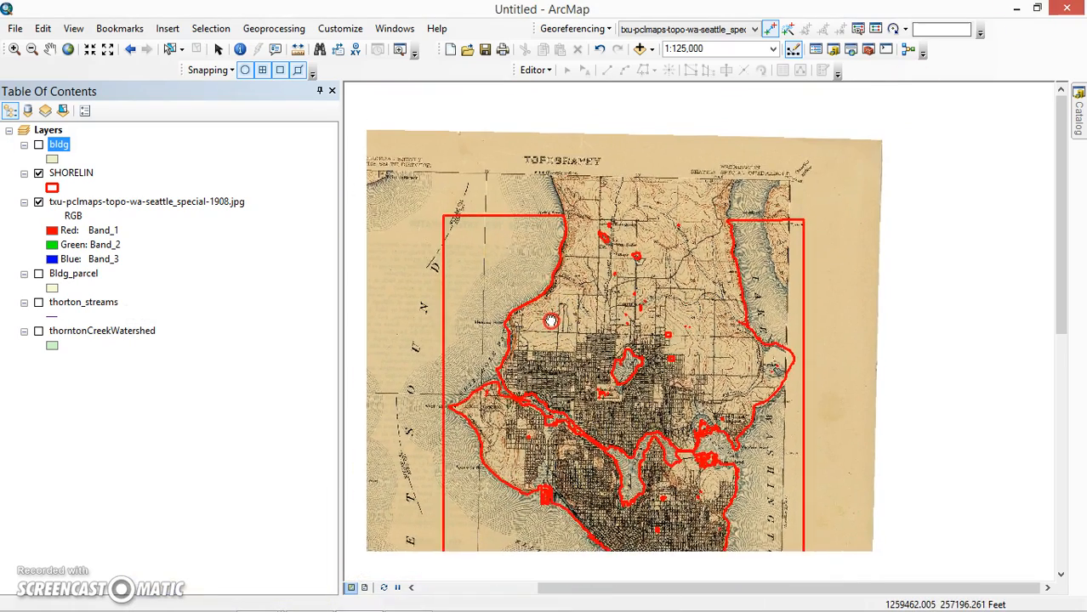
{"action": "left_click", "coordinate": [1075, 119]}
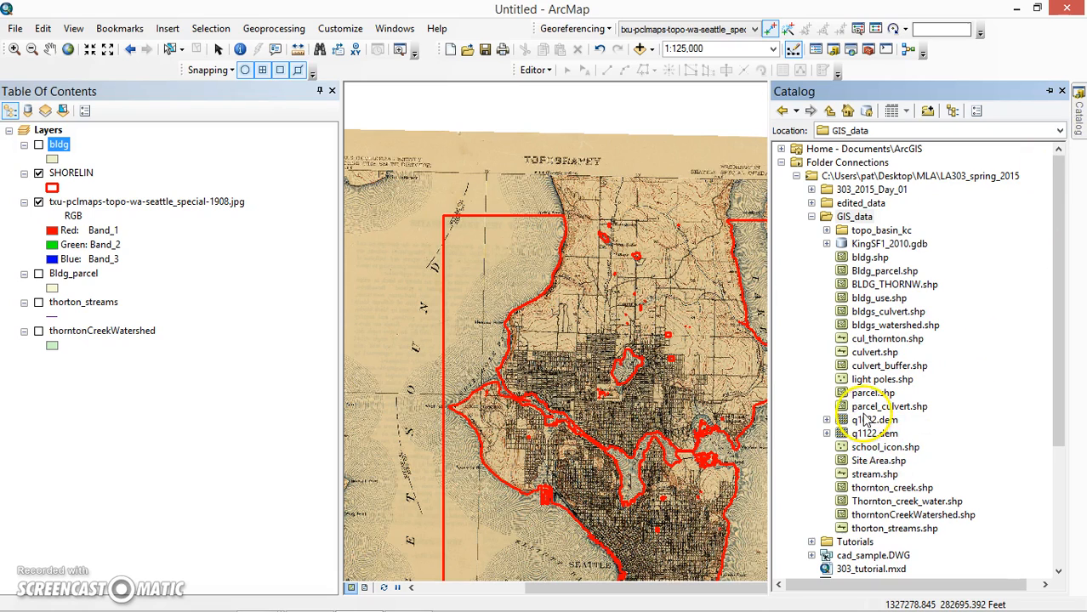
{"action": "left_click", "coordinate": [863, 421]}
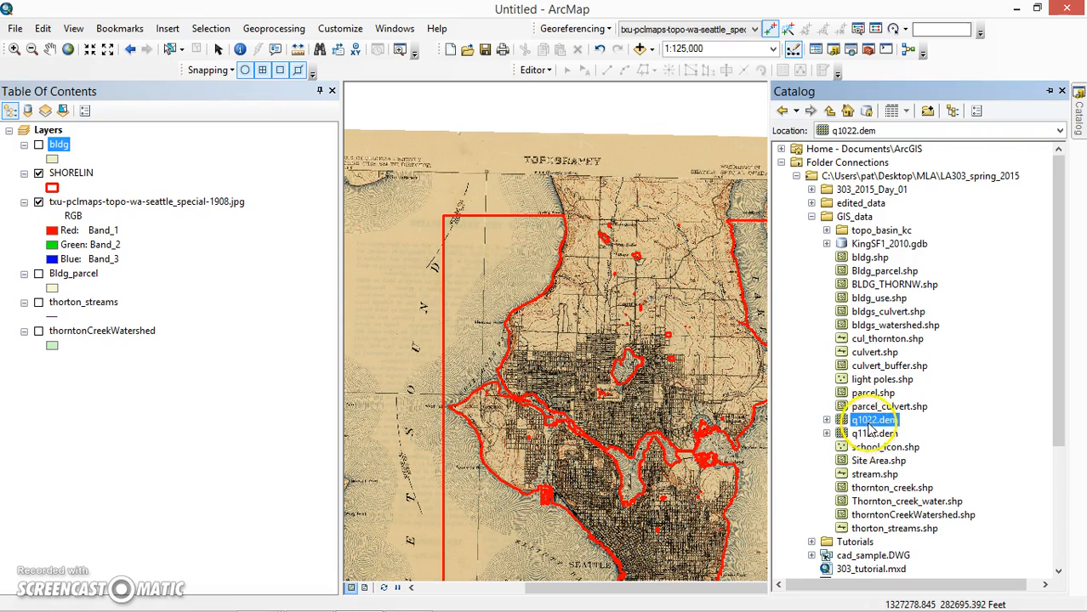
{"action": "mouse_move", "coordinate": [870, 420]}
{"action": "left_mouse_down"}
{"action": "mouse_move", "coordinate": [81, 245]}
{"action": "mouse_move", "coordinate": [89, 145]}
{"action": "left_mouse_up"}
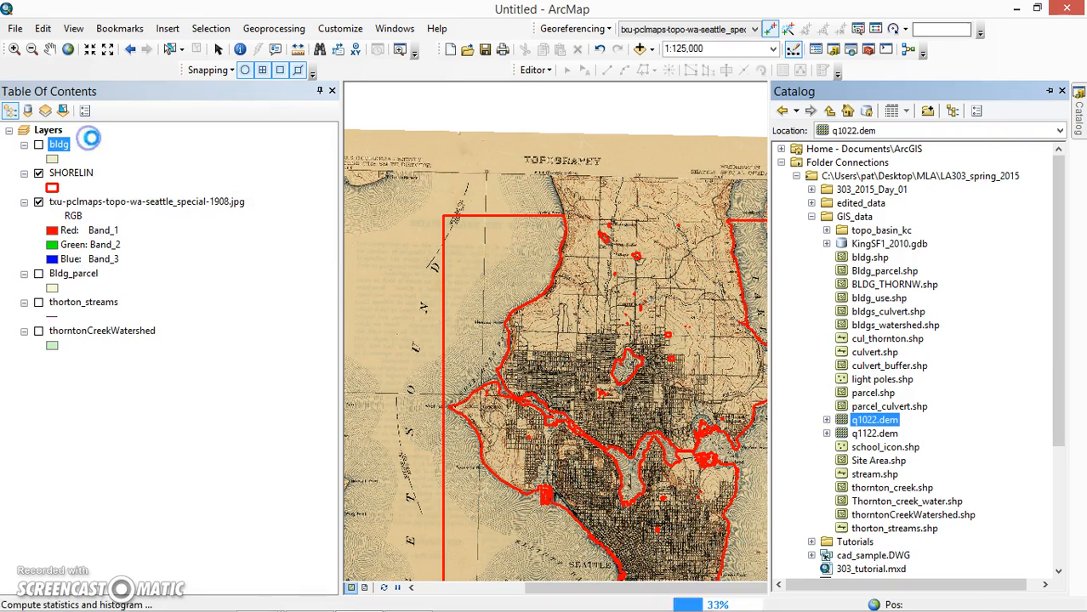
Add q1122.dem from the GIS_data folder to the map, directly below the q1022.dem layer
{"action": "mouse_move", "coordinate": [1079, 111]}
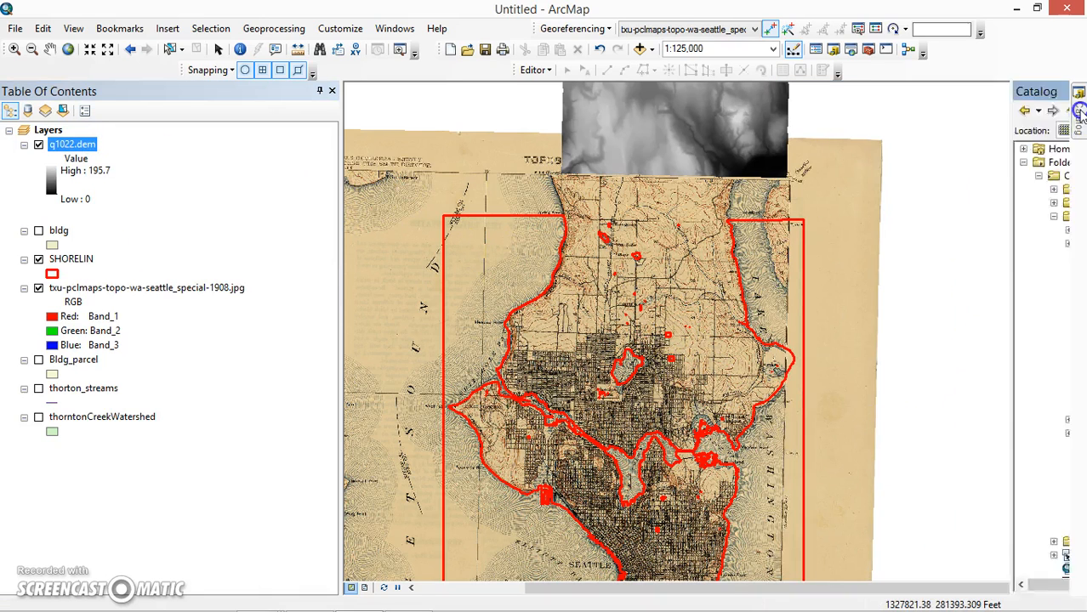
{"action": "left_click", "coordinate": [879, 435]}
{"action": "left_click_drag", "start_coordinate": [876, 436], "coordinate": [139, 209]}
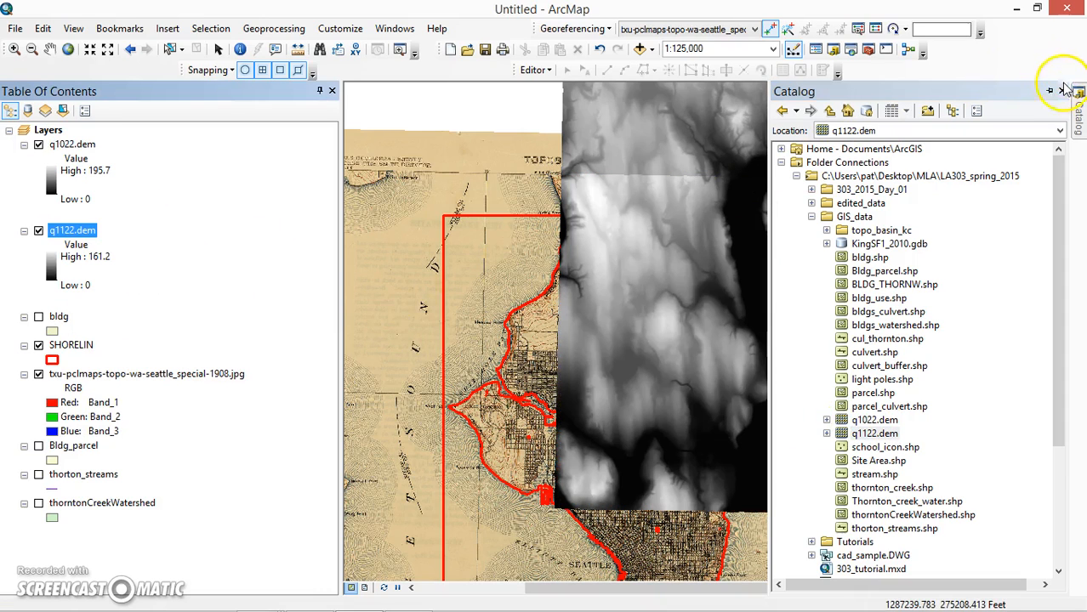
{"action": "left_click", "coordinate": [1049, 91]}
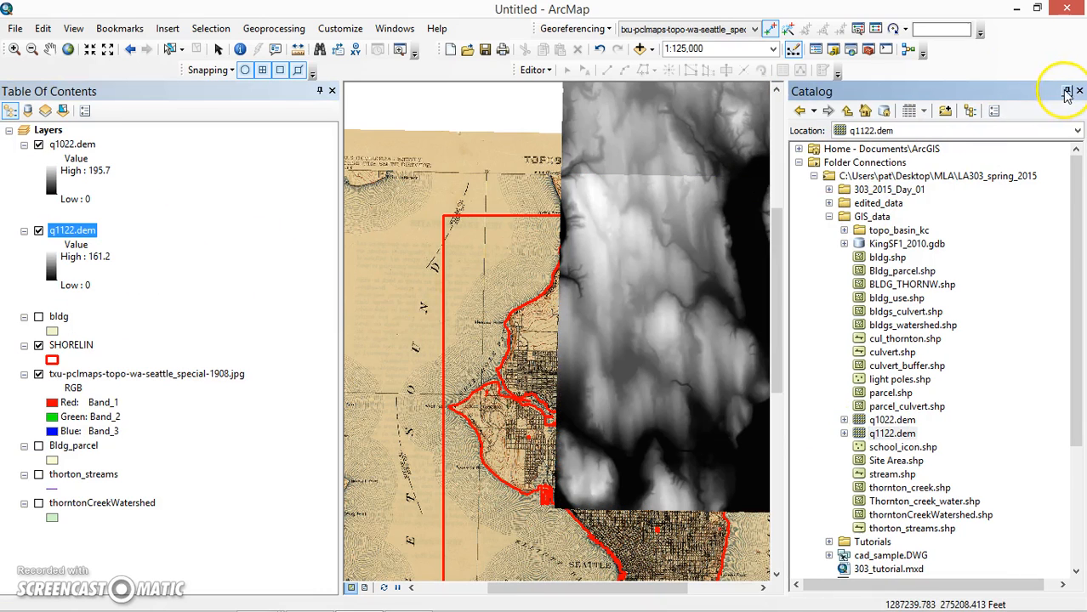
{"action": "left_click", "coordinate": [1067, 91]}
{"action": "left_click_drag", "start_coordinate": [686, 284], "coordinate": [502, 306]}
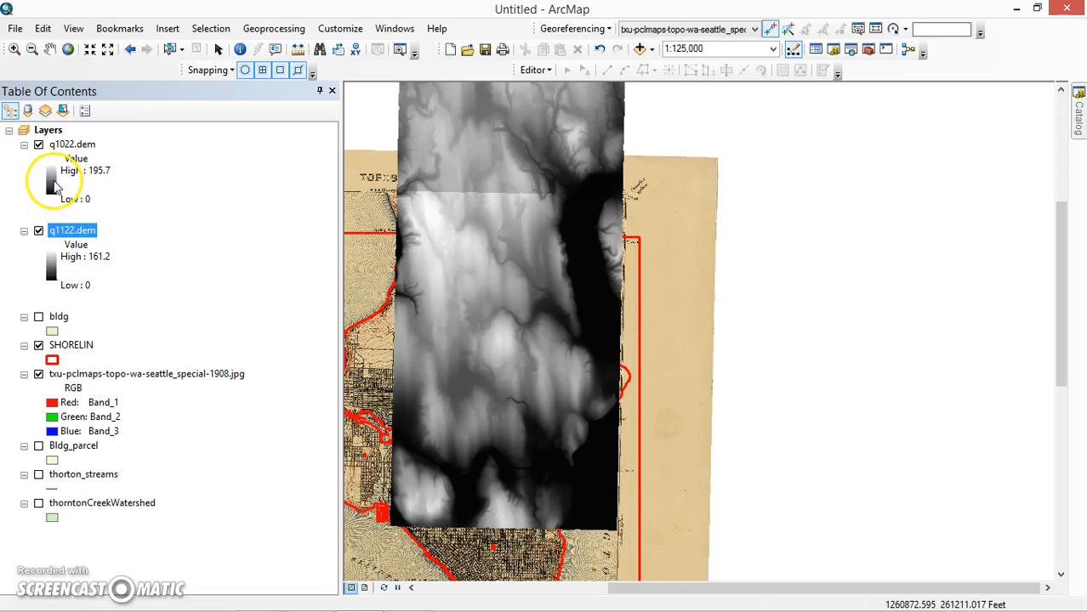
Apply the brown-to-yellow-to-teal color ramp to the q1022.dem layer
{"action": "left_click", "coordinate": [185, 233]}
{"action": "scroll", "coordinate": [162, 225], "scroll_direction": "down", "scroll_amount": 1}
{"action": "left_click", "coordinate": [153, 214]}
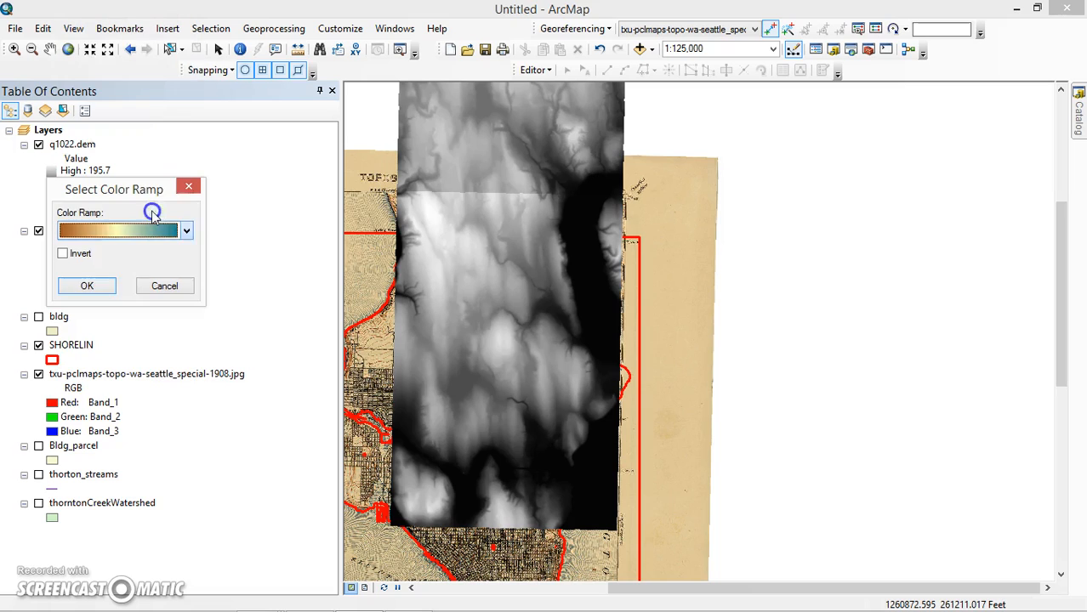
{"action": "left_click", "coordinate": [87, 287]}
Give the q1122.dem layer the same brown-to-yellow-to-teal color ramp as q1022.dem
{"action": "left_click", "coordinate": [51, 259]}
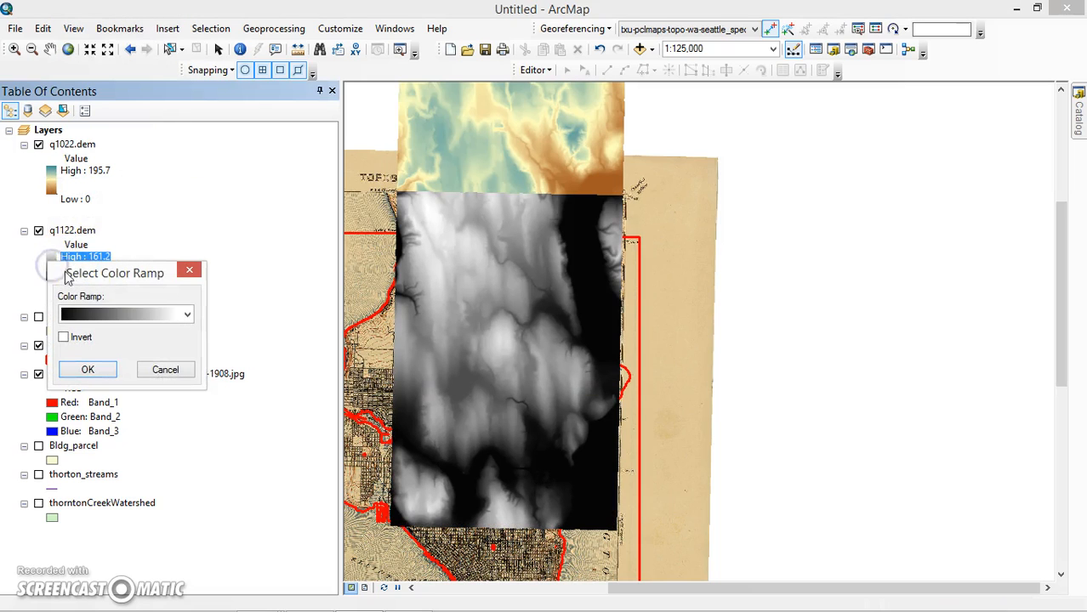
{"action": "left_click", "coordinate": [186, 314]}
{"action": "scroll", "coordinate": [170, 310], "scroll_direction": "down", "scroll_amount": 2}
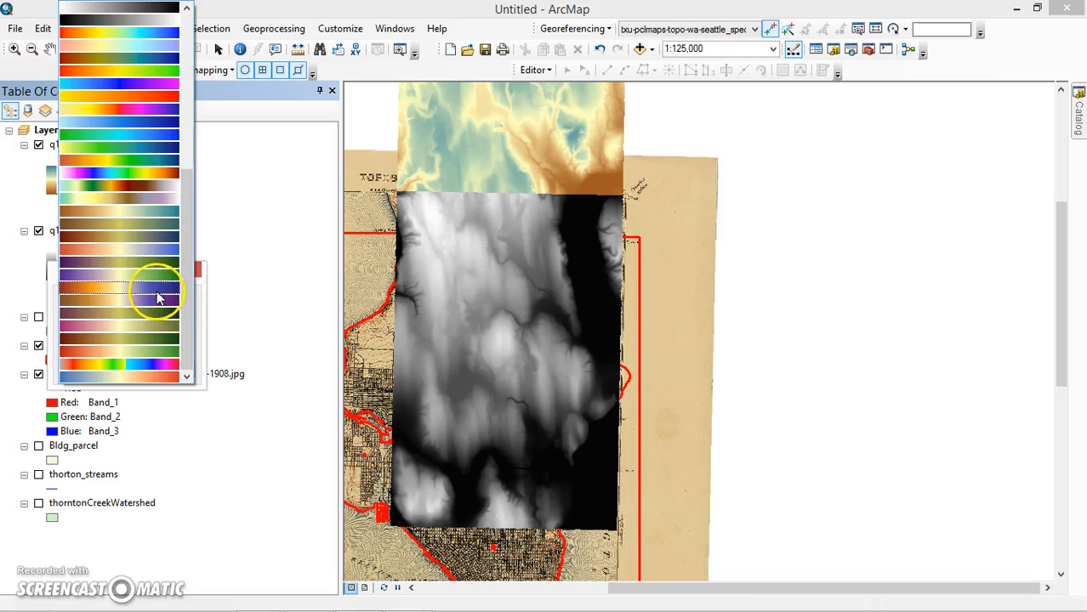
{"action": "left_click", "coordinate": [145, 213]}
{"action": "left_click", "coordinate": [92, 370]}
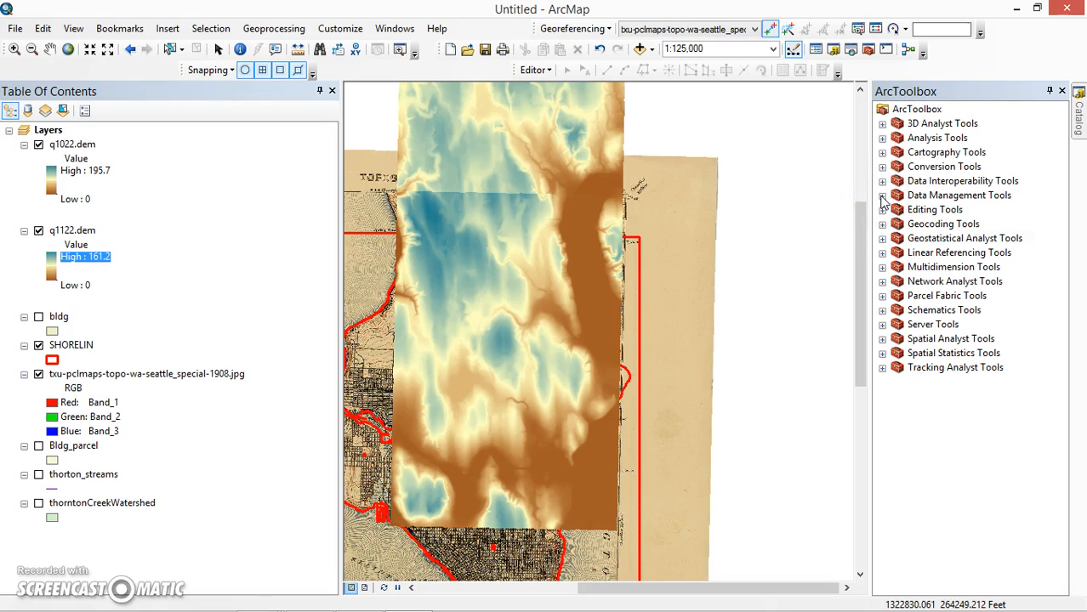
Find the Mosaic To New Raster tool among the Raster Dataset data management tools and open it
{"action": "left_click", "coordinate": [883, 196]}
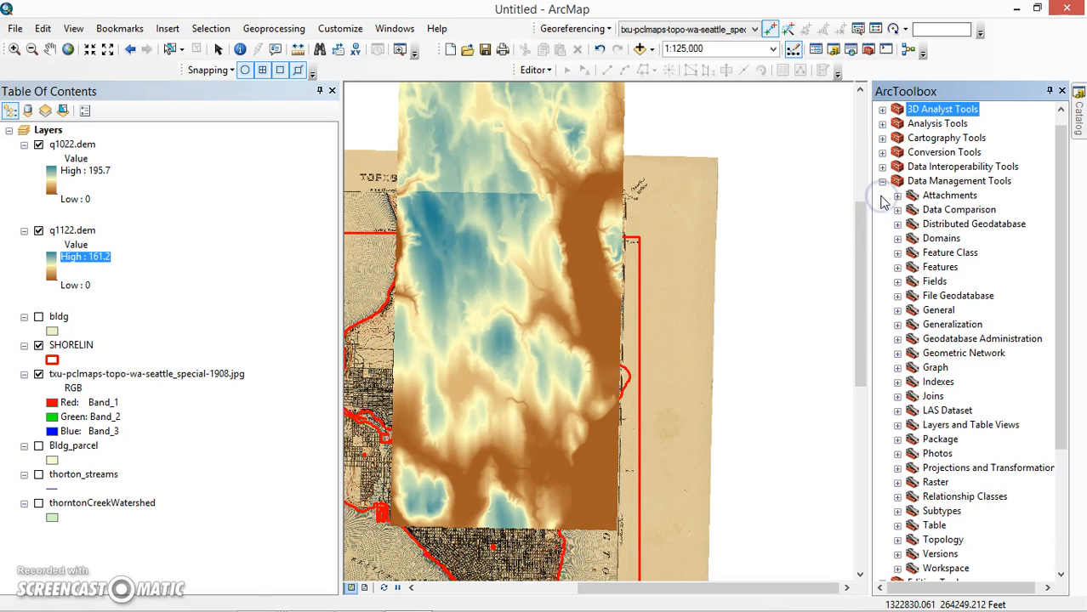
{"action": "left_click", "coordinate": [898, 483]}
{"action": "scroll", "coordinate": [899, 486], "scroll_direction": "down", "scroll_amount": 3}
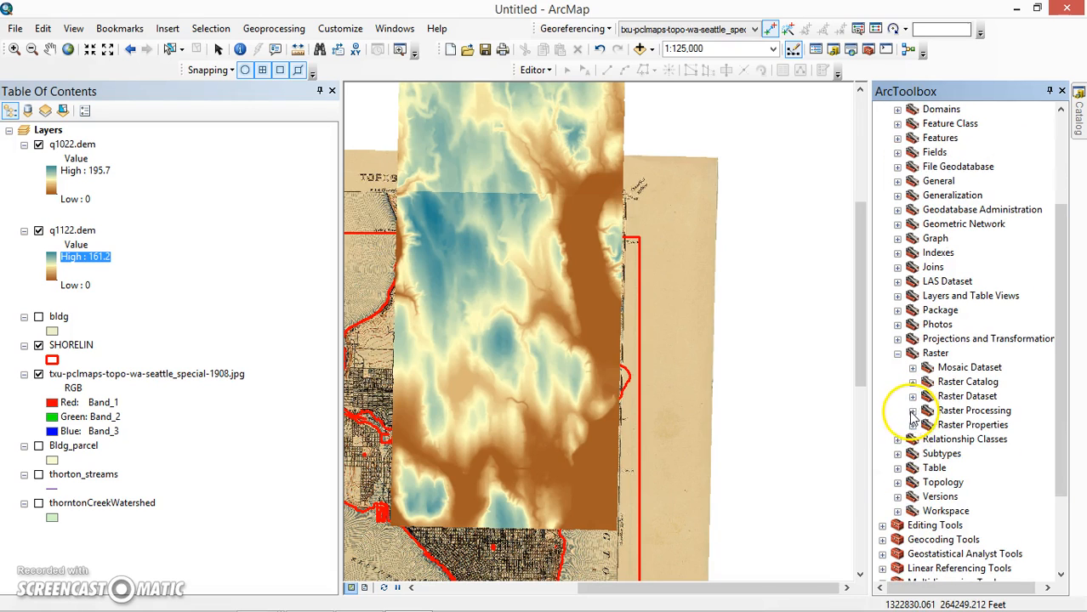
{"action": "left_click", "coordinate": [913, 412]}
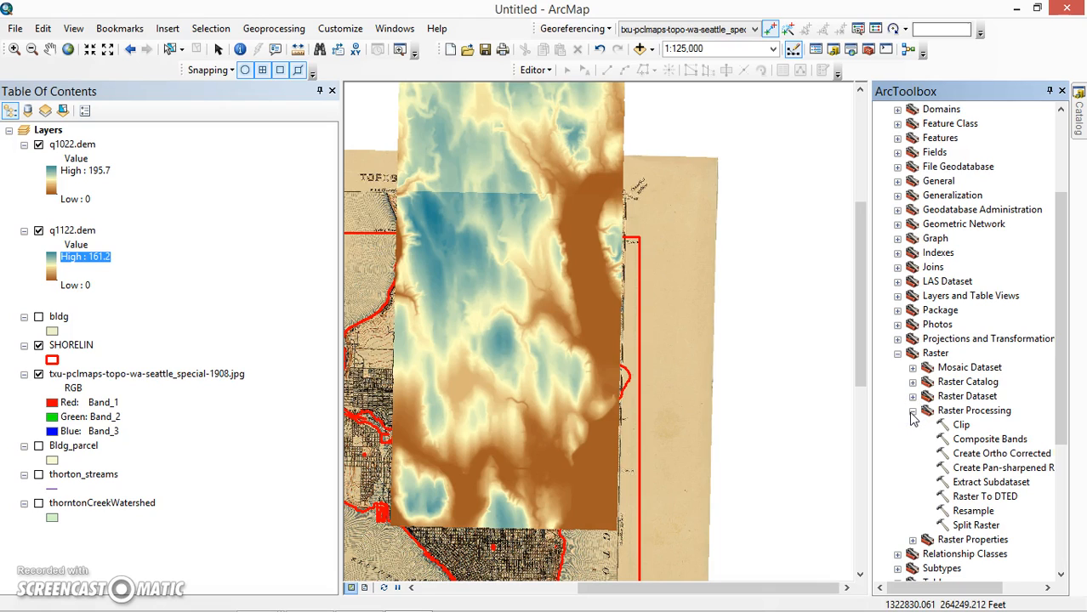
{"action": "left_click", "coordinate": [913, 411]}
{"action": "left_click", "coordinate": [912, 397]}
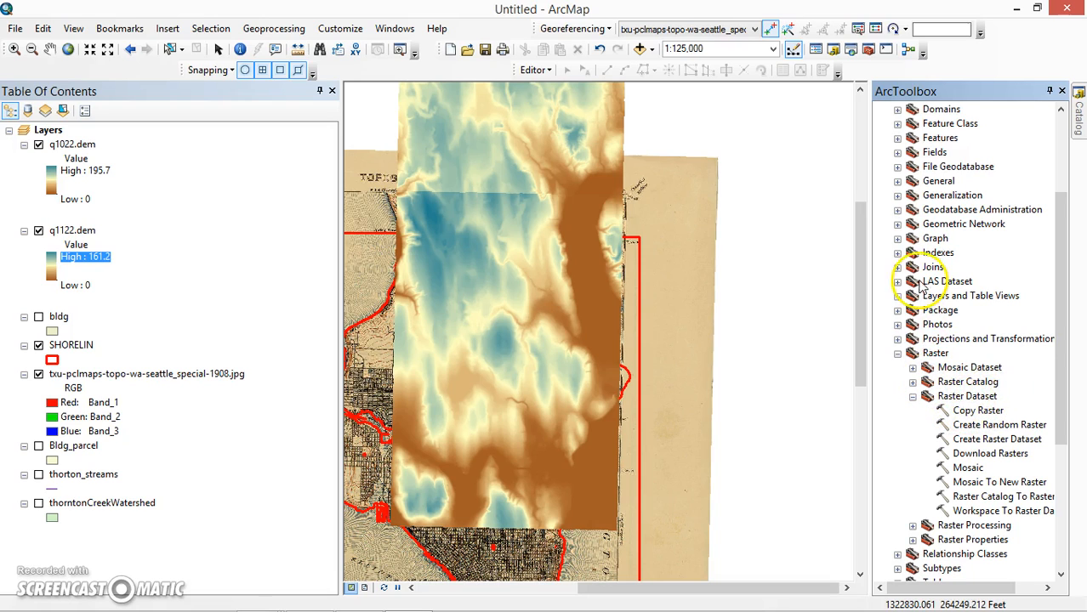
{"action": "left_click_drag", "start_coordinate": [1061, 342], "coordinate": [1062, 265]}
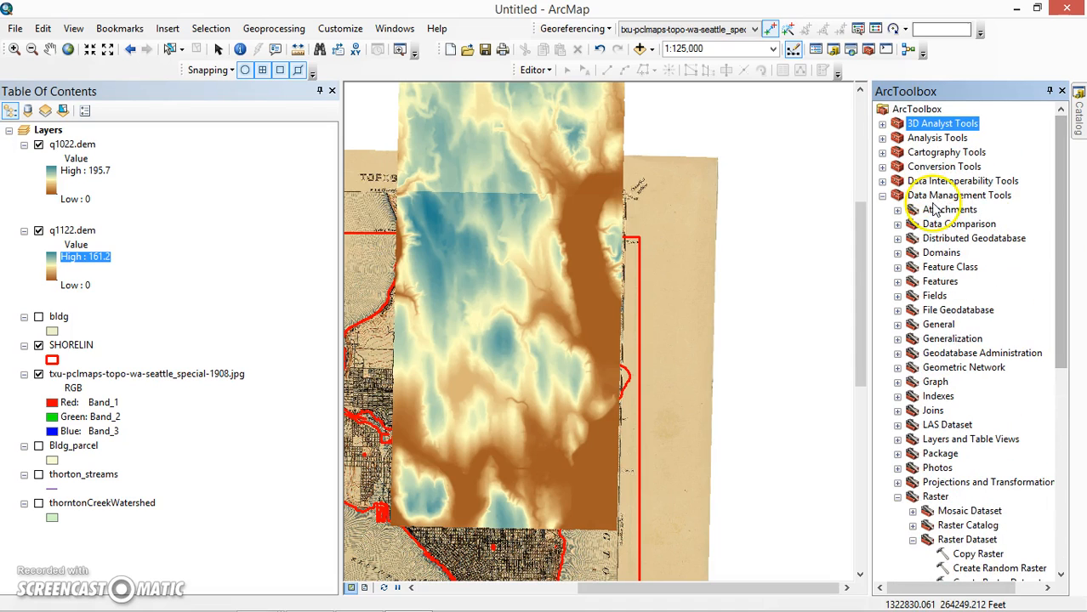
{"action": "left_click_drag", "start_coordinate": [1063, 349], "coordinate": [1048, 438]}
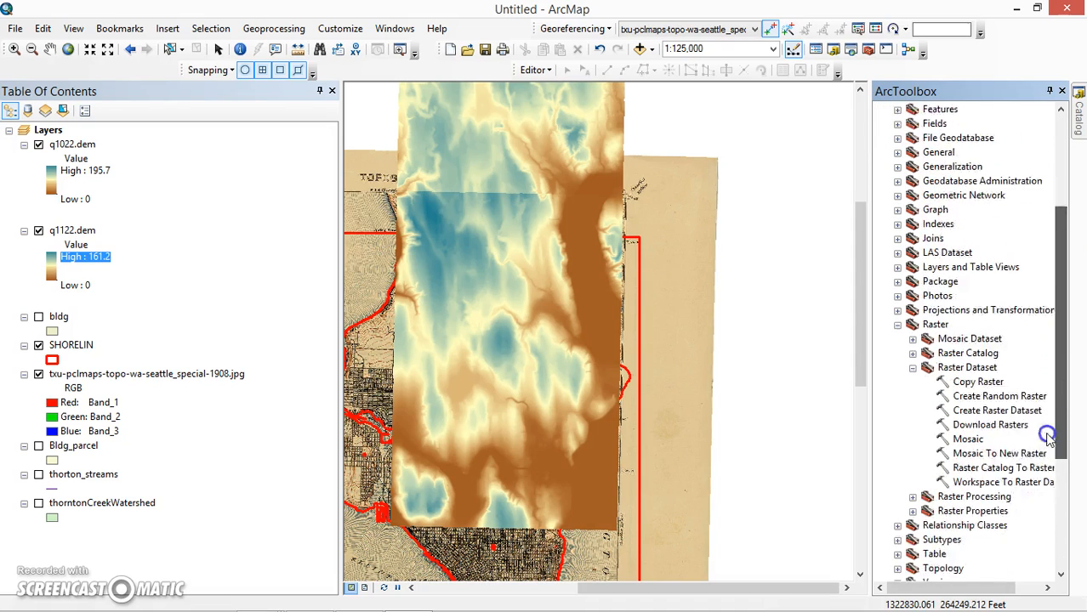
{"action": "scroll", "coordinate": [941, 368], "scroll_direction": "down", "scroll_amount": 2}
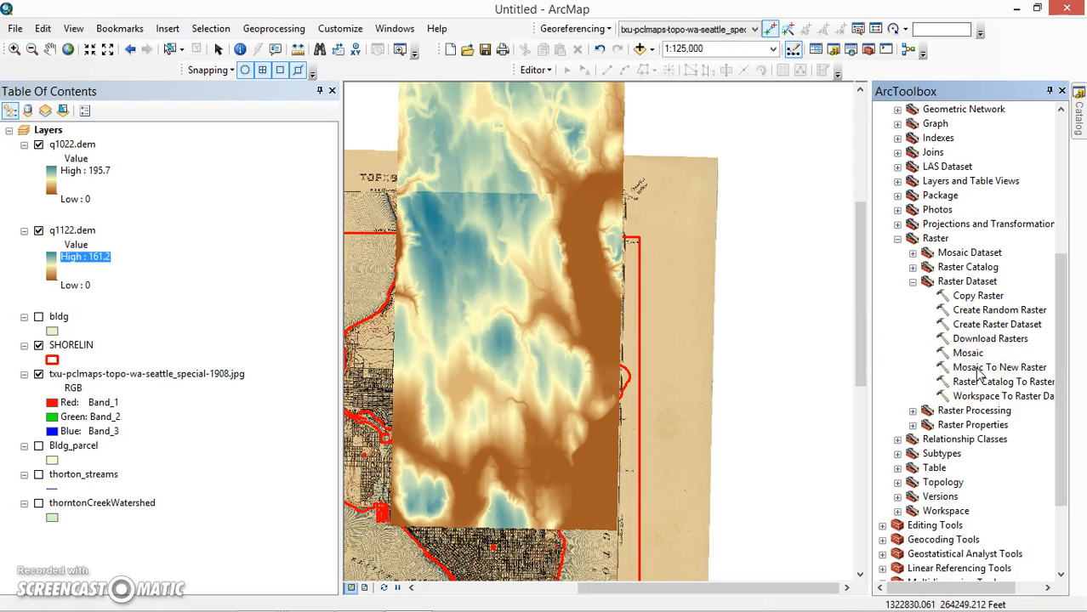
{"action": "left_click", "coordinate": [976, 369]}
{"action": "double_click", "coordinate": [978, 369]}
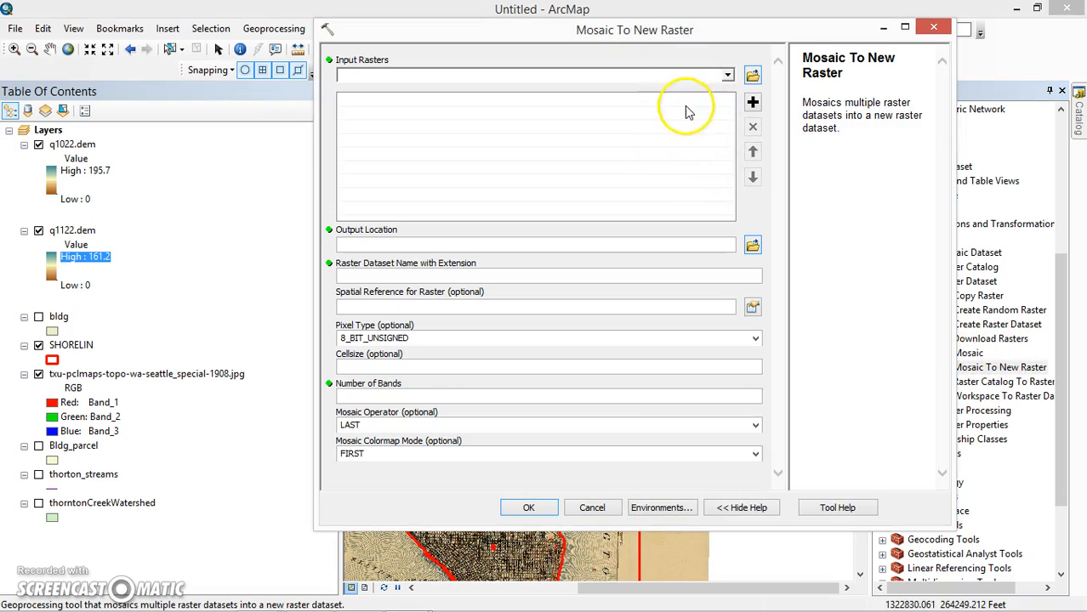
Add q1022.dem and q1122.dem as the input rasters for the new mosaic
{"action": "left_click", "coordinate": [727, 75]}
{"action": "left_click", "coordinate": [382, 90]}
{"action": "left_click", "coordinate": [727, 75]}
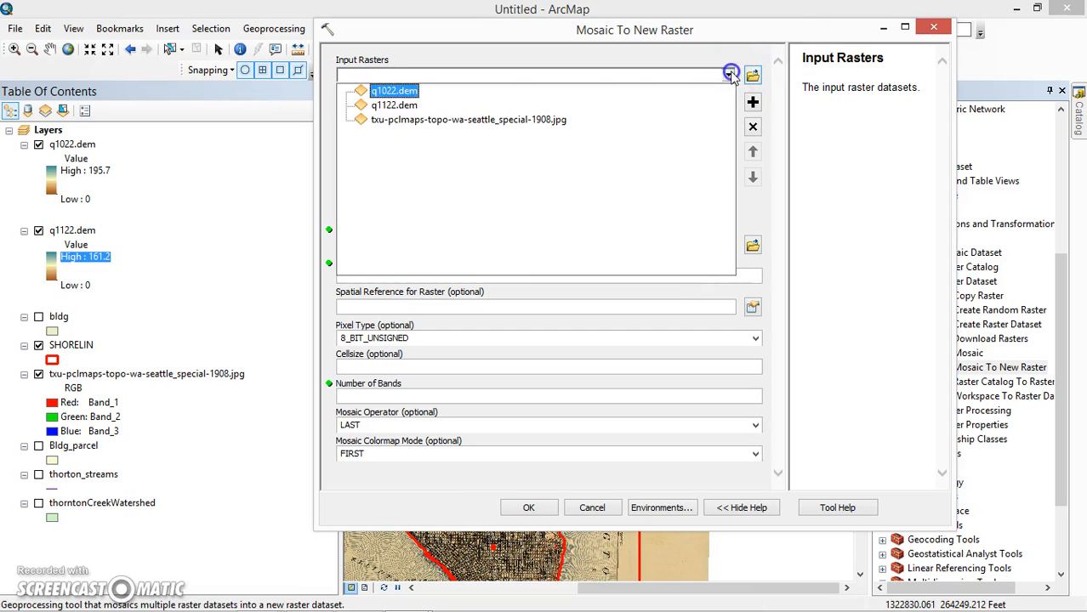
{"action": "left_click", "coordinate": [394, 107]}
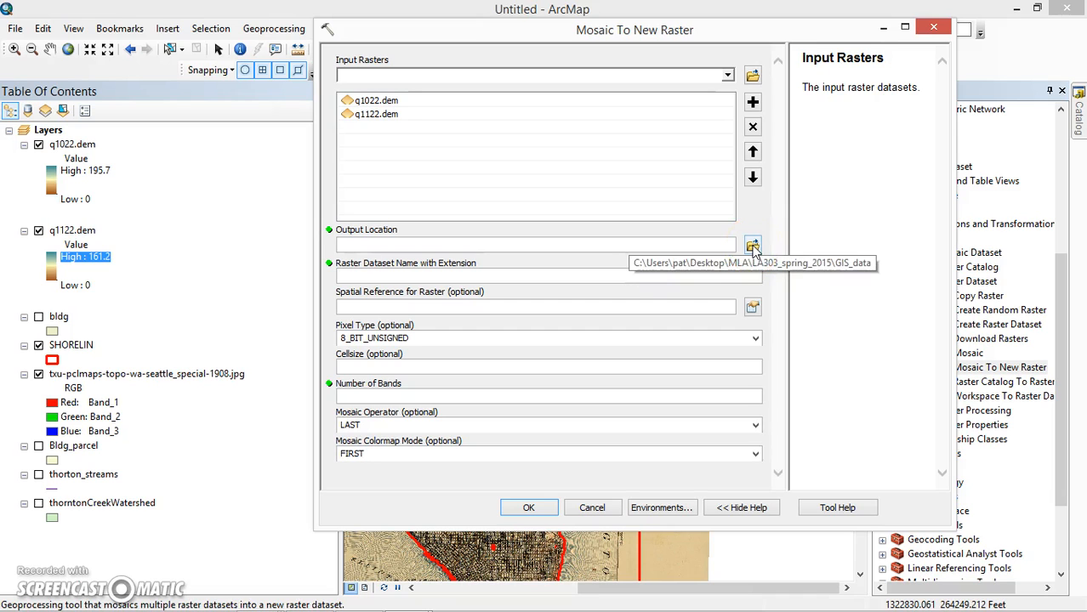
Set the mosaic's output location to the GIS_data folder inside LA303_spring_2015 and name the new raster dataset dem_join
{"action": "left_click", "coordinate": [752, 246]}
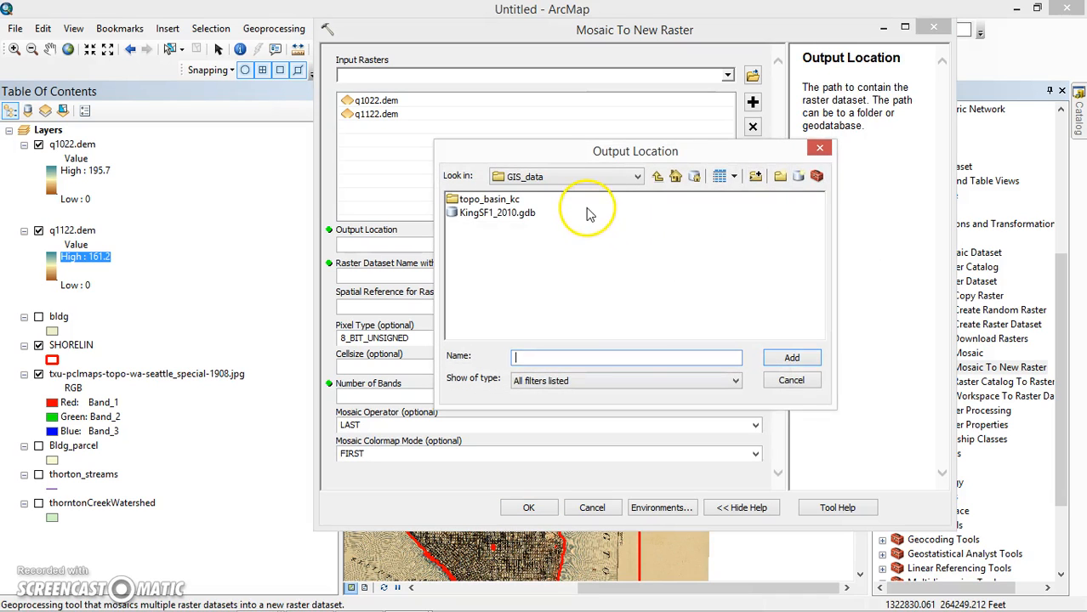
{"action": "left_click", "coordinate": [573, 176]}
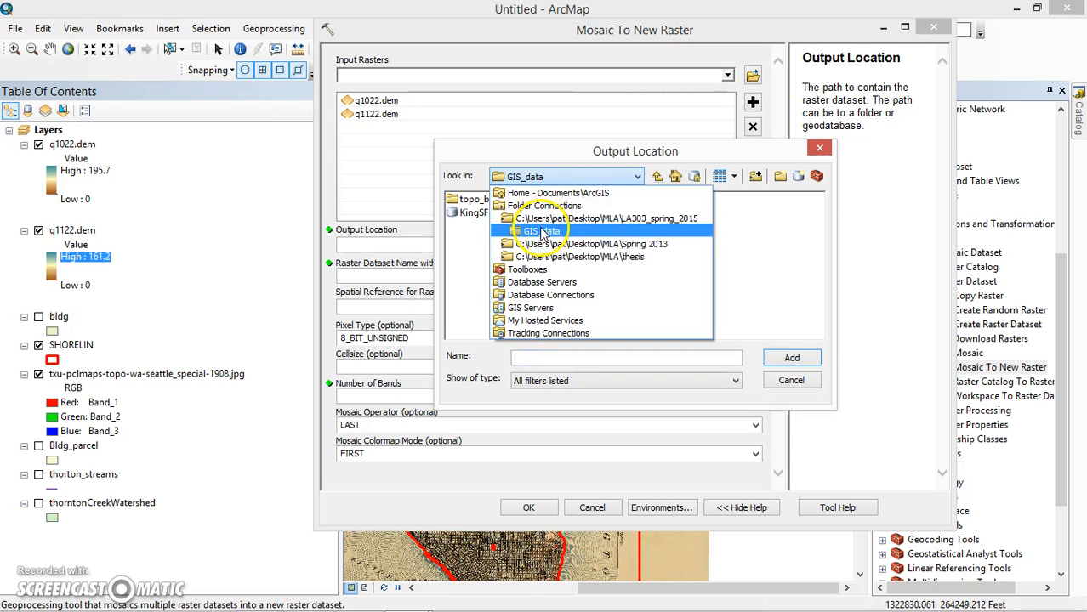
{"action": "left_click", "coordinate": [542, 232]}
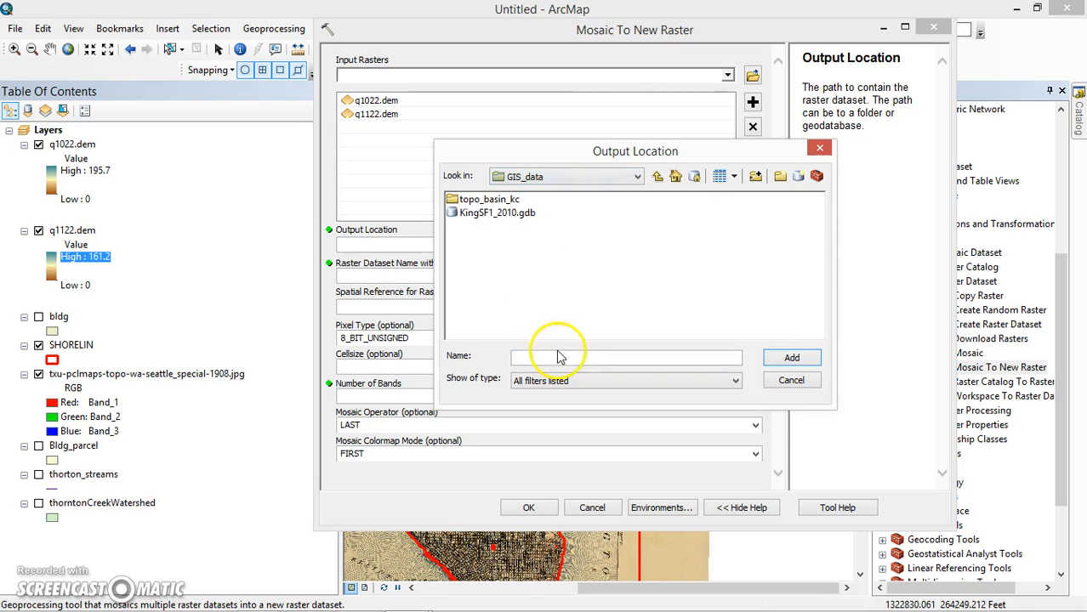
{"action": "left_click", "coordinate": [563, 178]}
{"action": "left_click", "coordinate": [563, 220]}
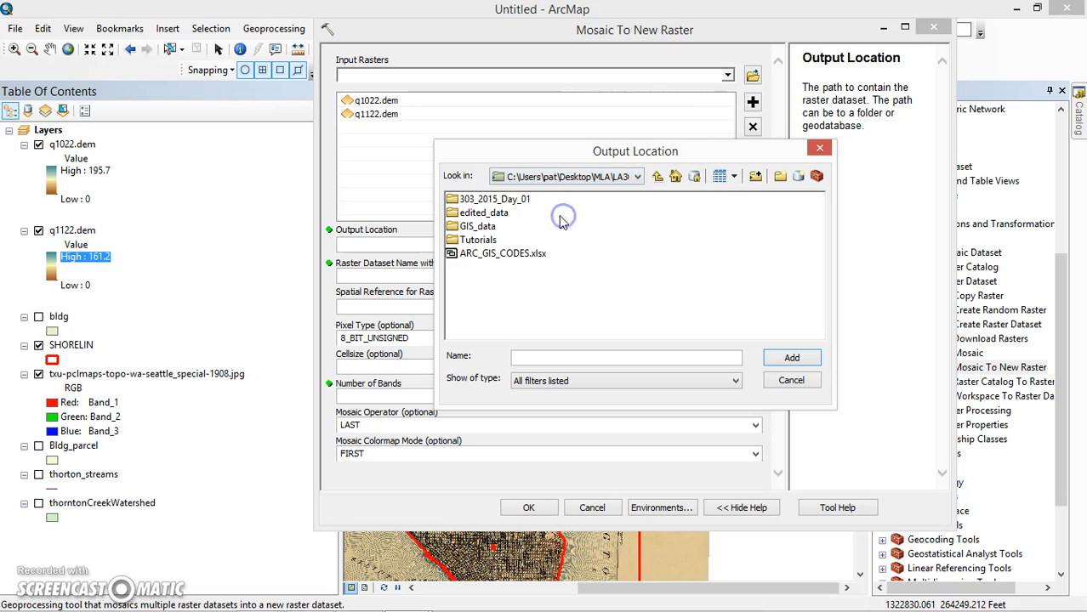
{"action": "left_click", "coordinate": [481, 226]}
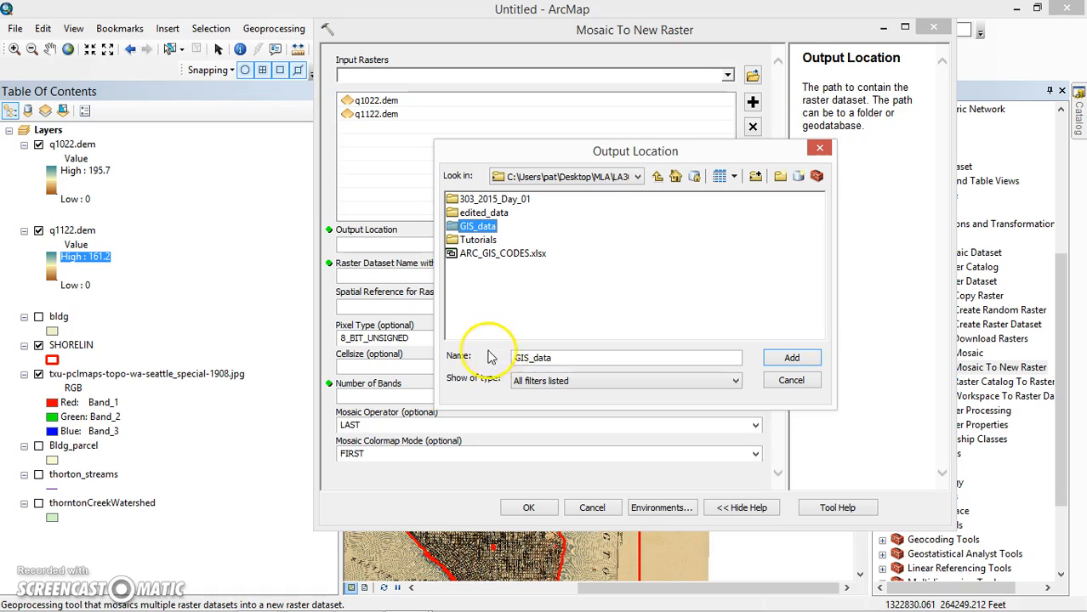
{"action": "left_click", "coordinate": [784, 361]}
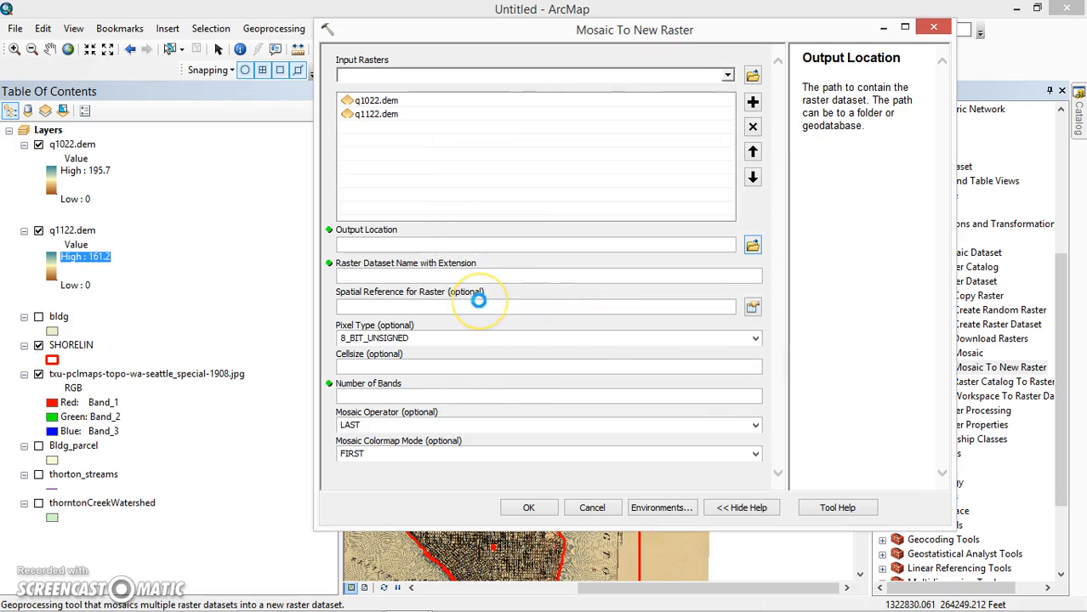
{"action": "left_click", "coordinate": [438, 276]}
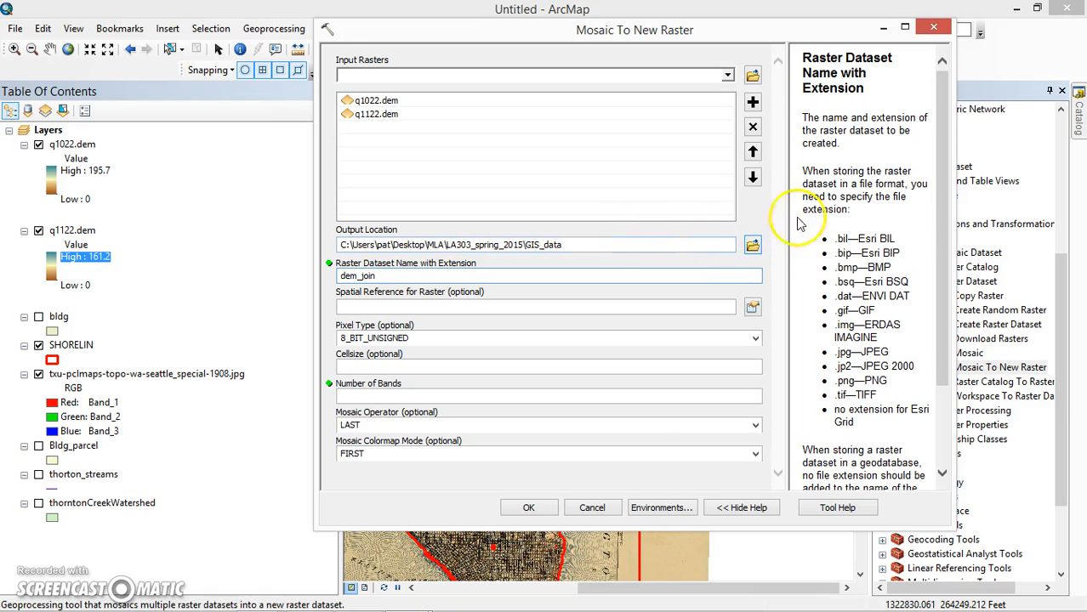
{"action": "left_click_drag", "start_coordinate": [945, 231], "coordinate": [945, 267]}
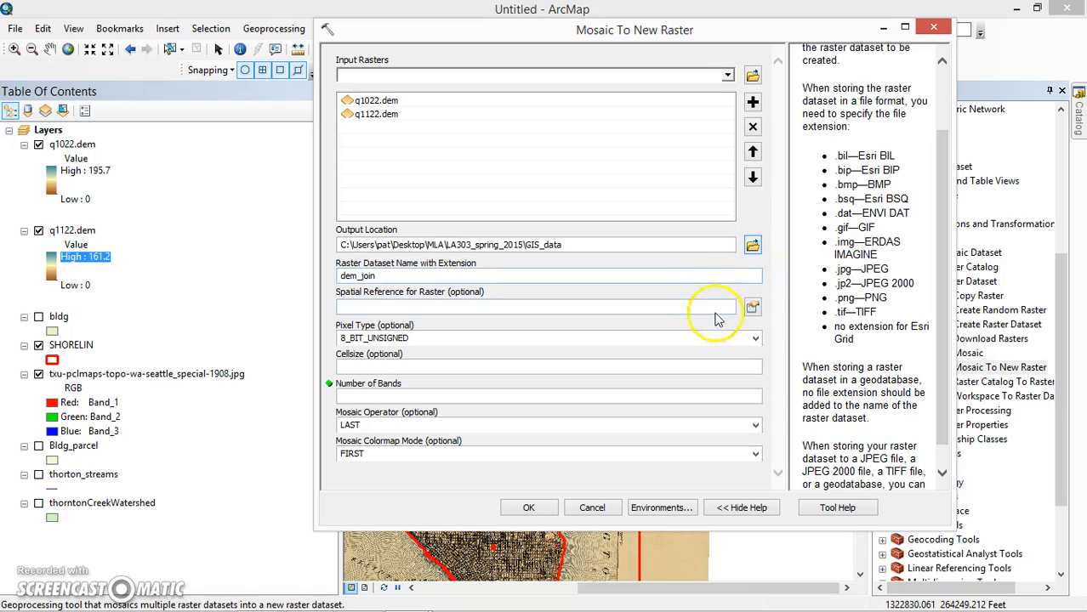
Set the output raster's pixel type to 16_BIT_UNSIGNED and its number of bands to 1
{"action": "left_click", "coordinate": [755, 338]}
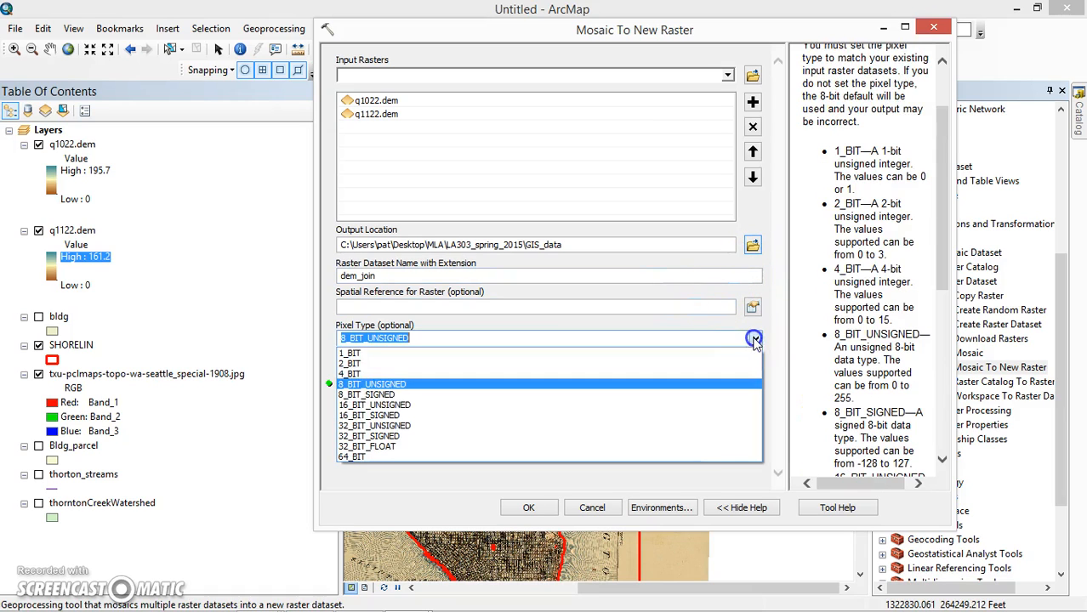
{"action": "left_click", "coordinate": [593, 414]}
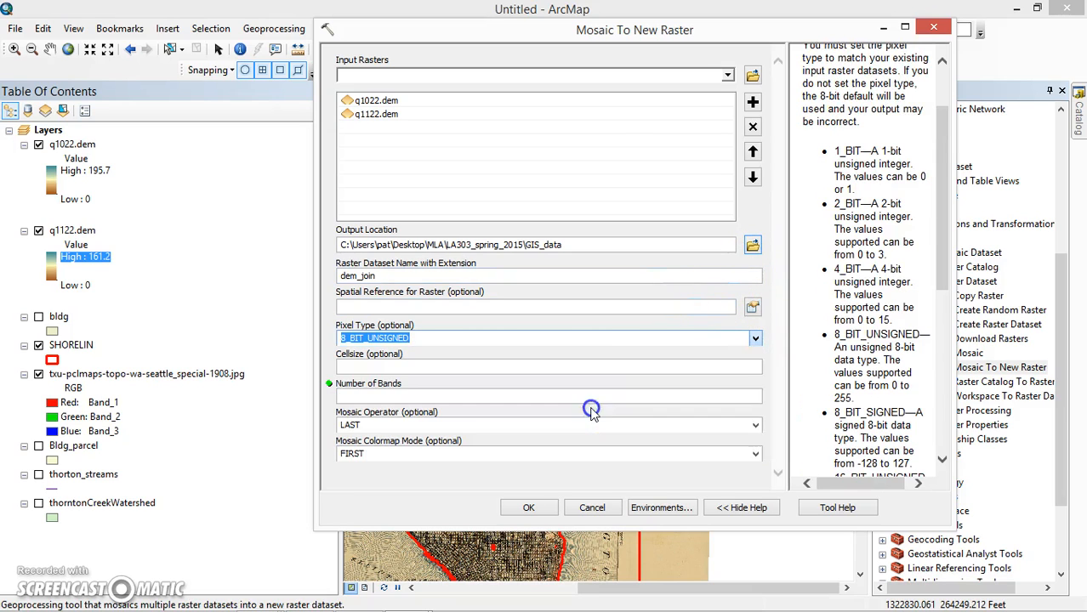
{"action": "left_click_drag", "start_coordinate": [942, 260], "coordinate": [942, 354]}
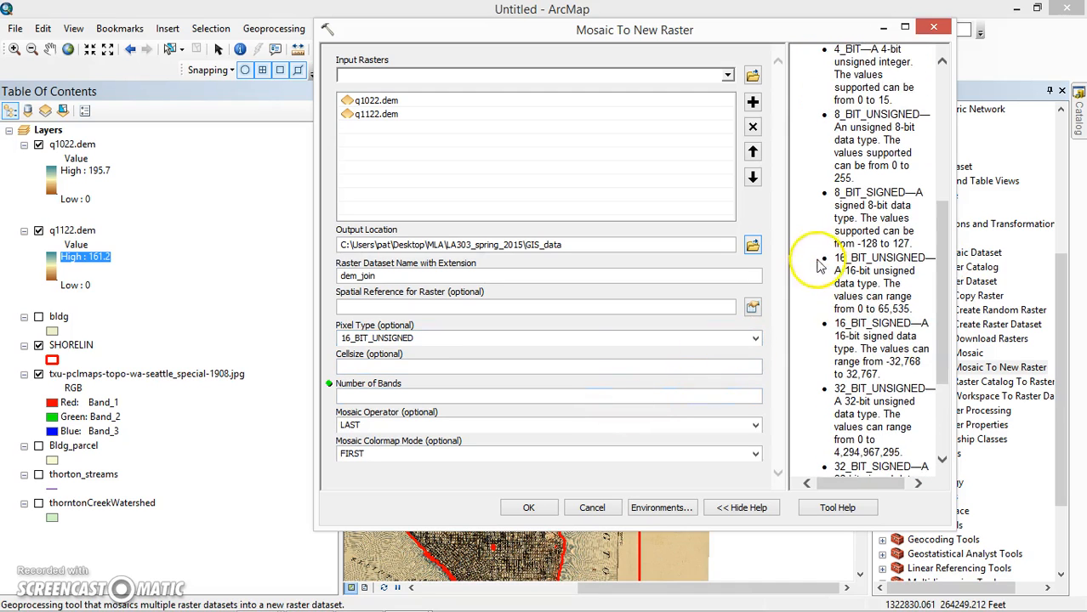
{"action": "left_click", "coordinate": [620, 398]}
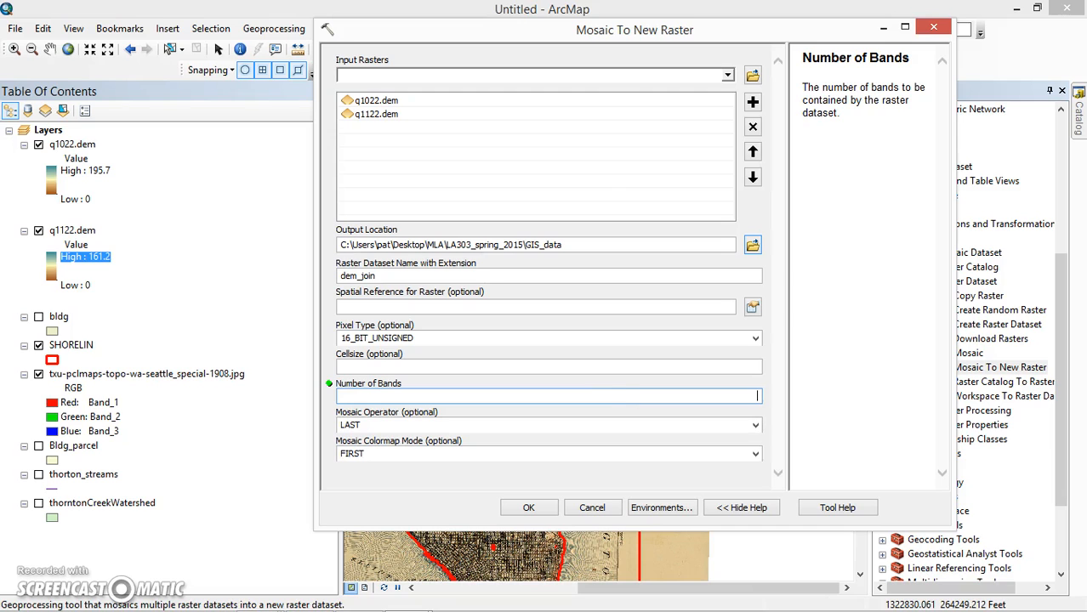
Check the band count, pixel type and pixel depth in the source properties of the q1022.dem layer
{"action": "left_click", "coordinate": [68, 144]}
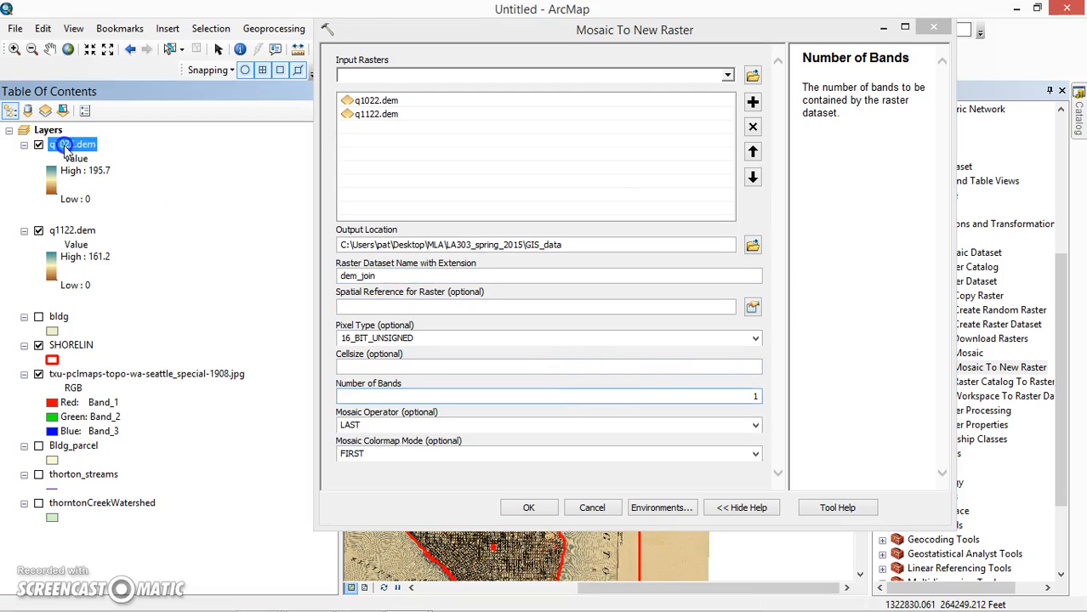
{"action": "right_click", "coordinate": [57, 148]}
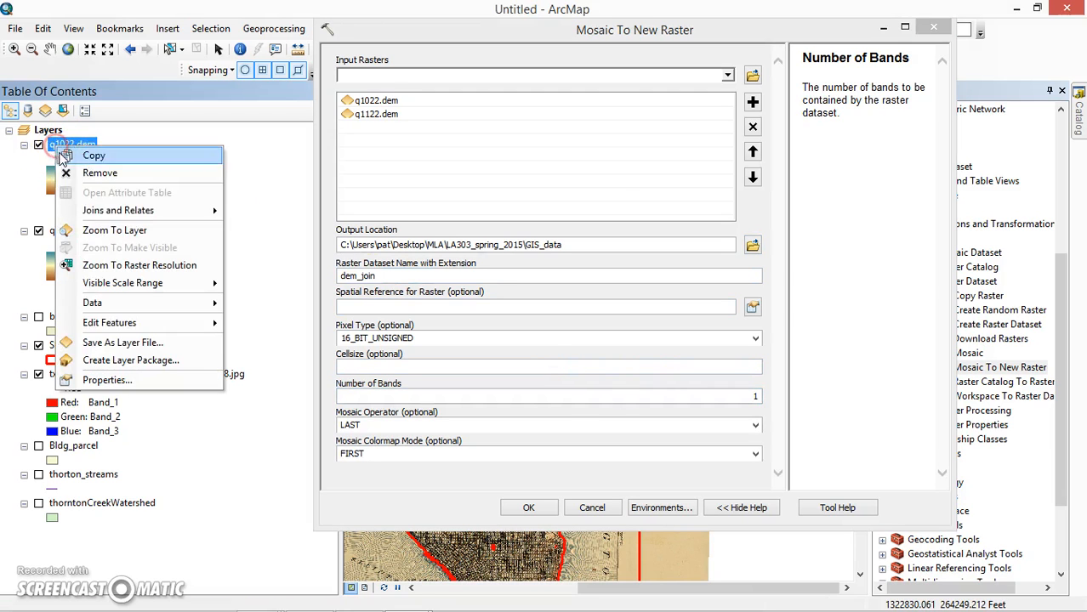
{"action": "left_click", "coordinate": [152, 383]}
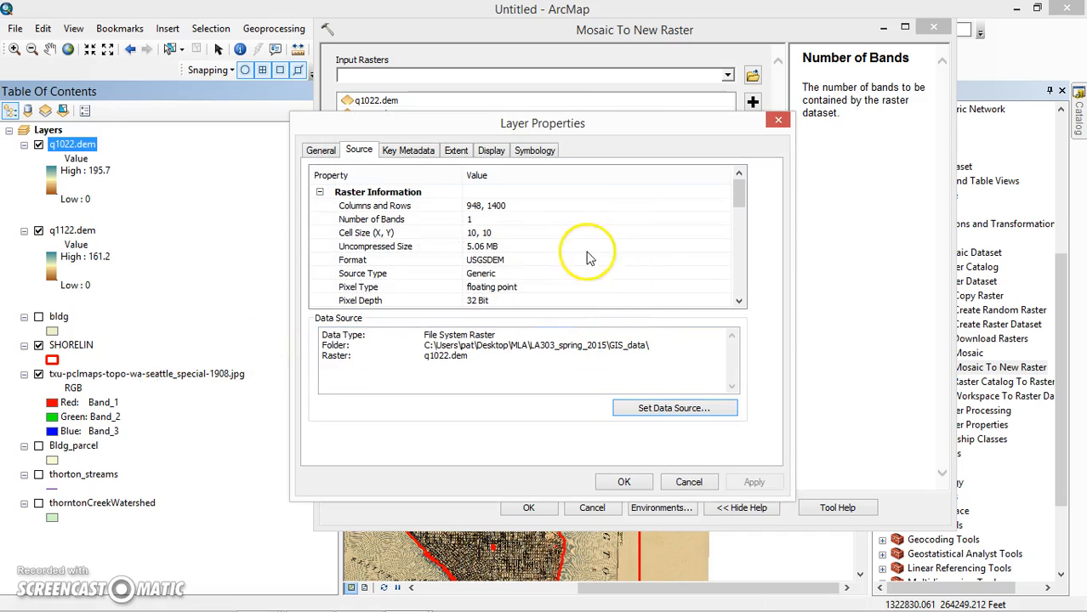
{"action": "left_click_drag", "start_coordinate": [740, 185], "coordinate": [740, 202]}
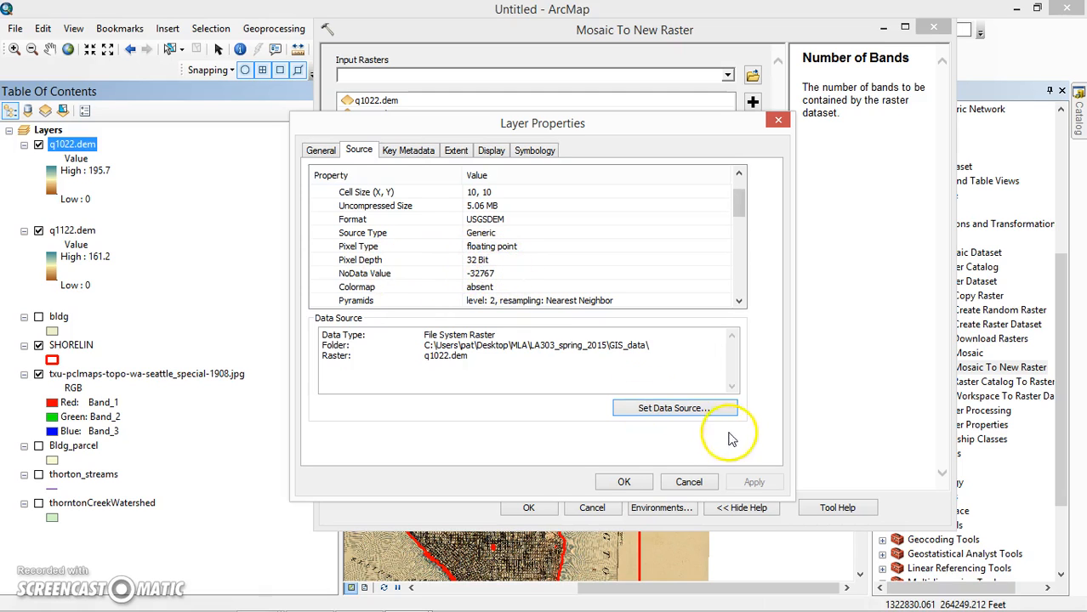
{"action": "left_click", "coordinate": [686, 482]}
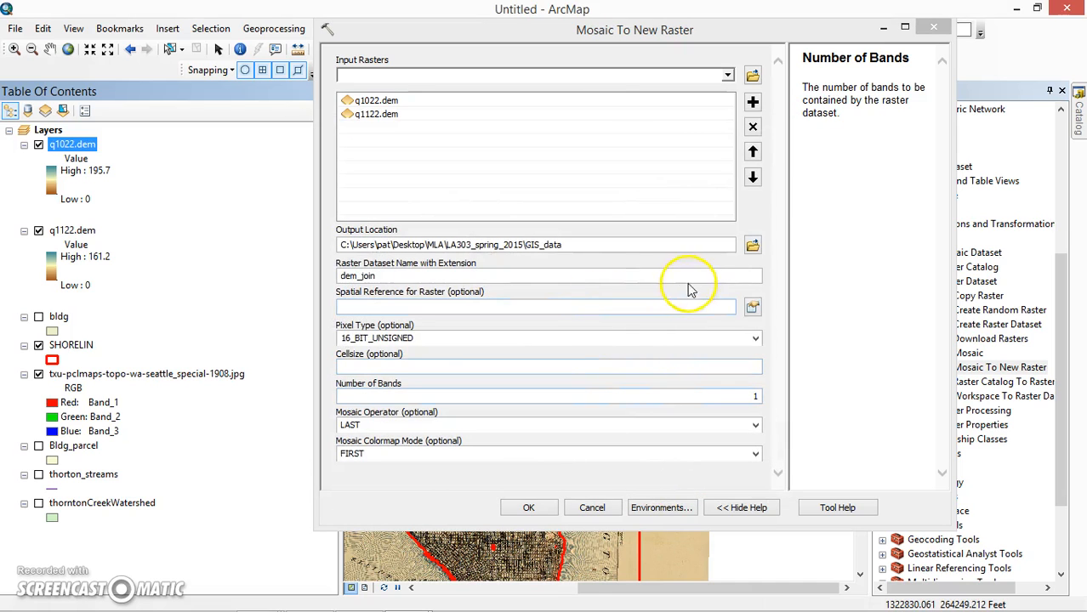
Try 32_BIT_UNSIGNED as the output pixel type and switch it back to 16_BIT_UNSIGNED
{"action": "left_click", "coordinate": [755, 338]}
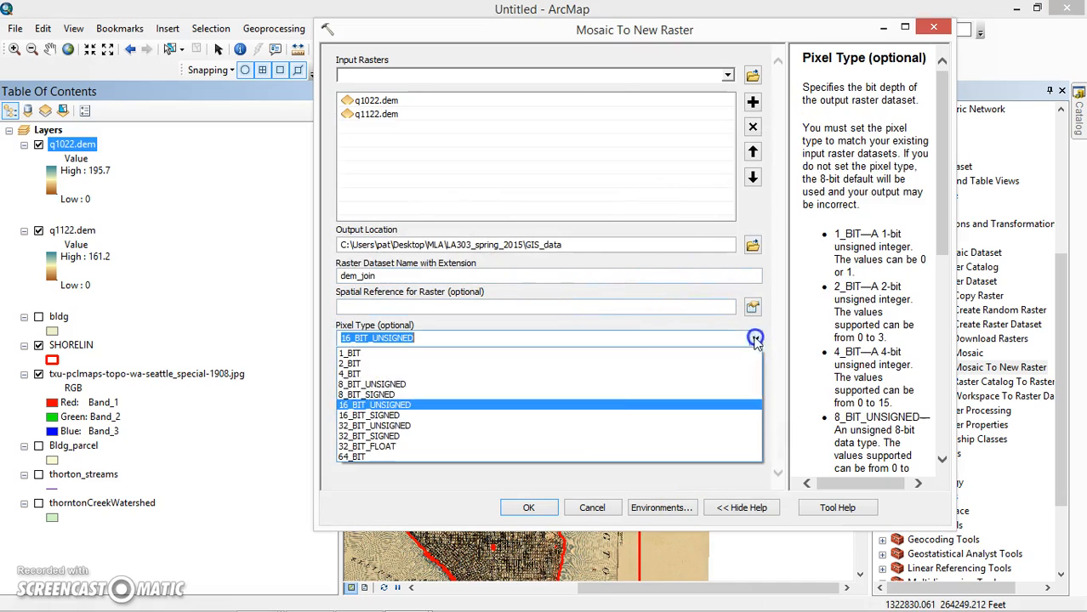
{"action": "left_click", "coordinate": [564, 426]}
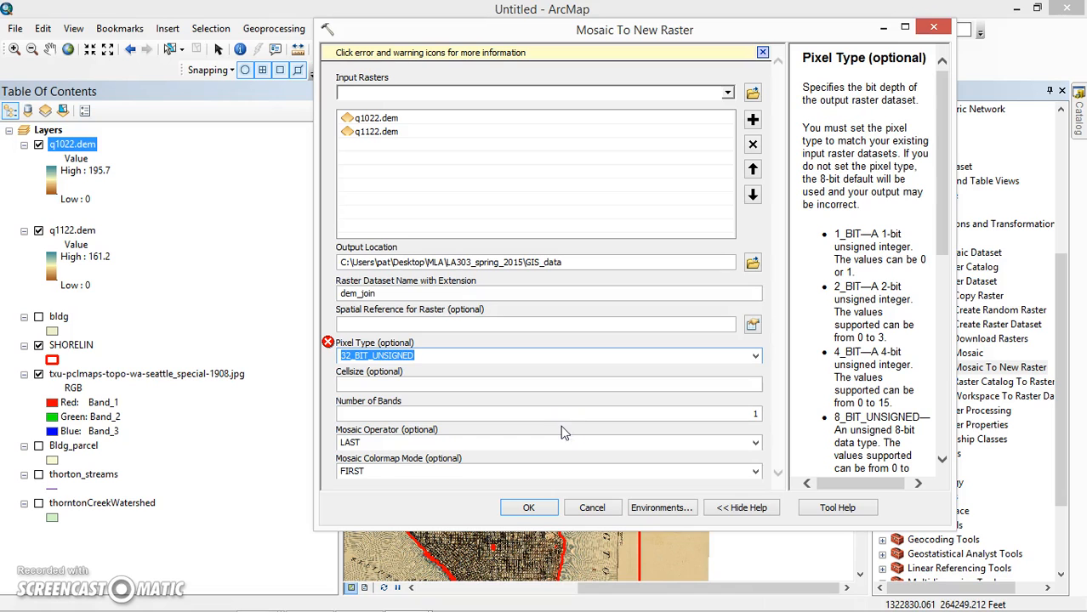
{"action": "left_click", "coordinate": [756, 357]}
{"action": "left_click", "coordinate": [502, 423]}
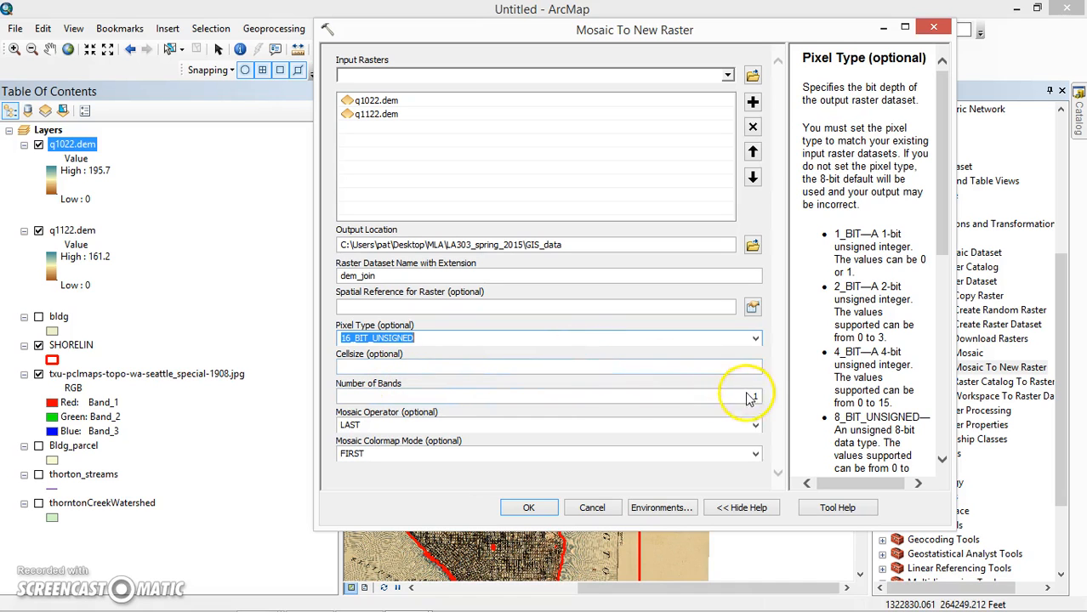
Review the pixel type help and run Mosaic To New Raster to create dem_join
{"action": "scroll", "coordinate": [927, 255], "scroll_direction": "down", "scroll_amount": 5}
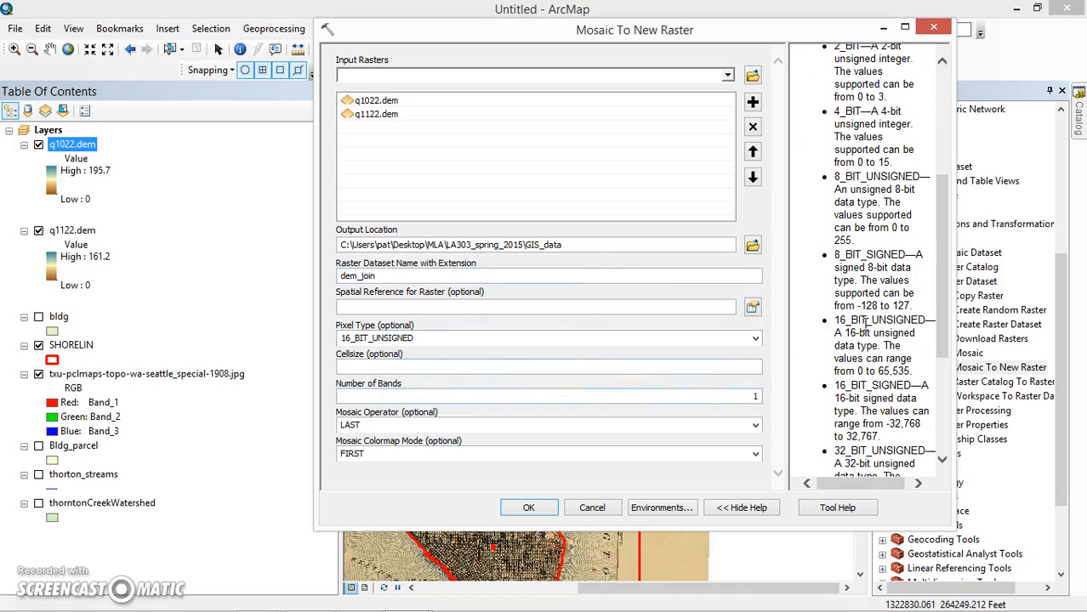
{"action": "right_click", "coordinate": [71, 144]}
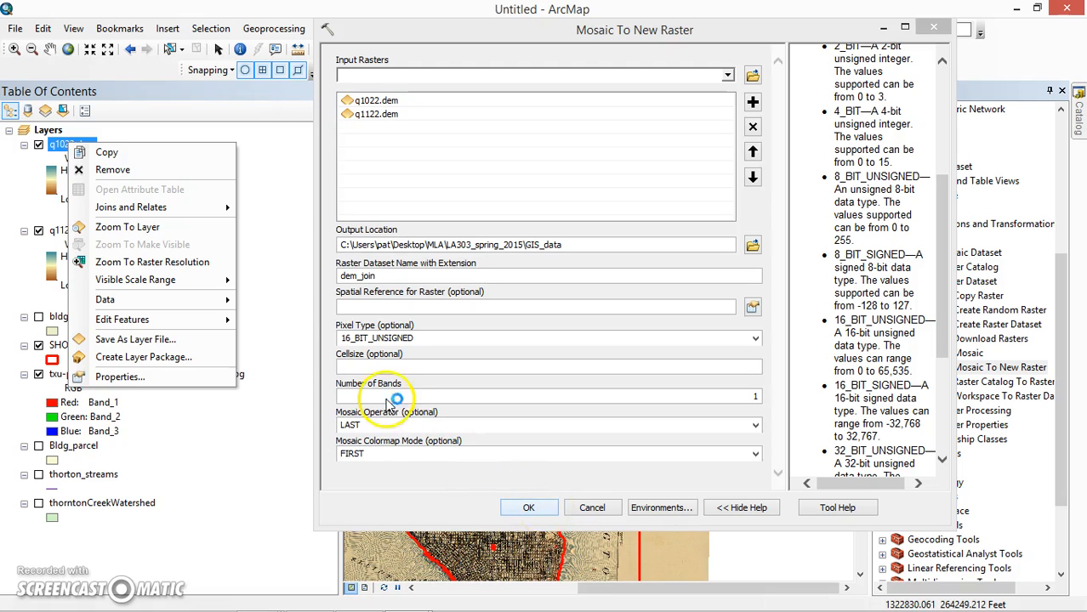
{"action": "left_click", "coordinate": [552, 507]}
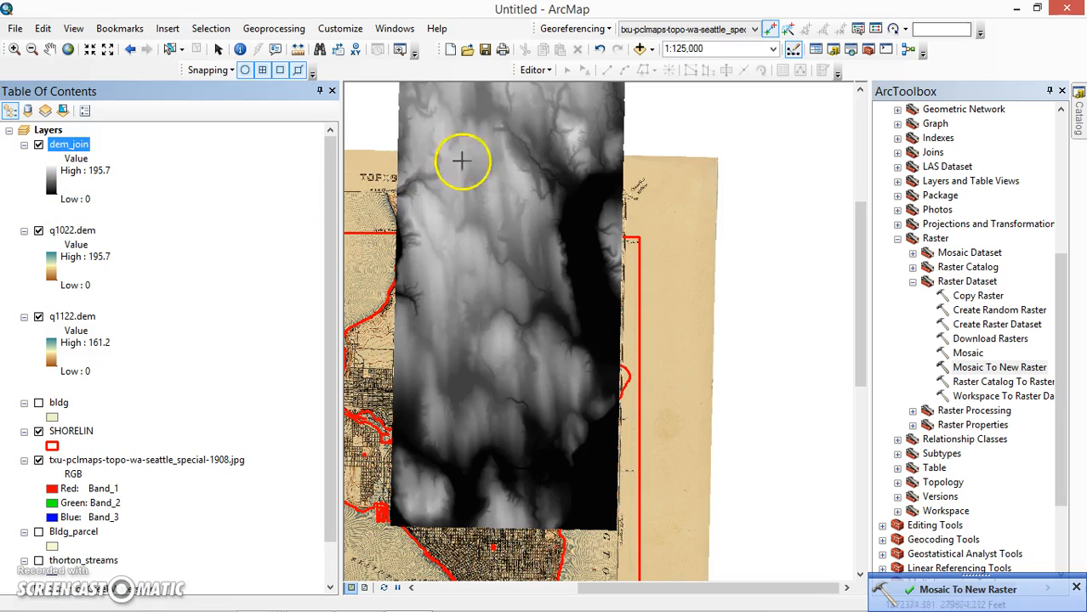
Hide the q1022.dem and q1122.dem layers so only the dem_join elevation raster is displayed
{"action": "left_click", "coordinate": [39, 231]}
{"action": "left_click", "coordinate": [38, 316]}
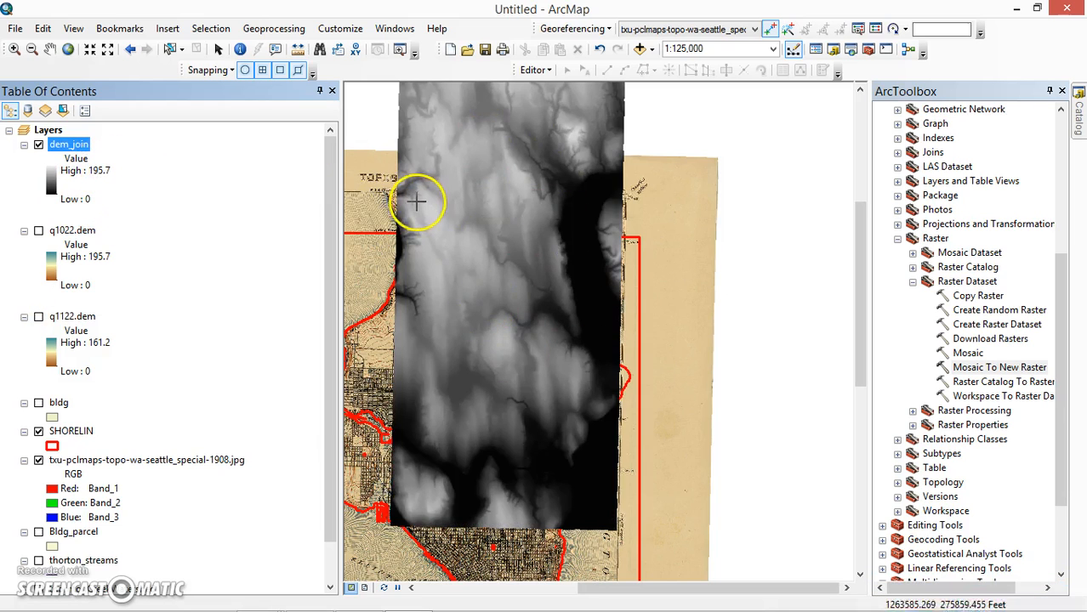
{"action": "left_click_drag", "start_coordinate": [417, 201], "coordinate": [472, 238]}
Apply the pale-green, green, orange, dark-brown to white elevation color ramp to the dem_join layer
{"action": "left_click", "coordinate": [51, 182]}
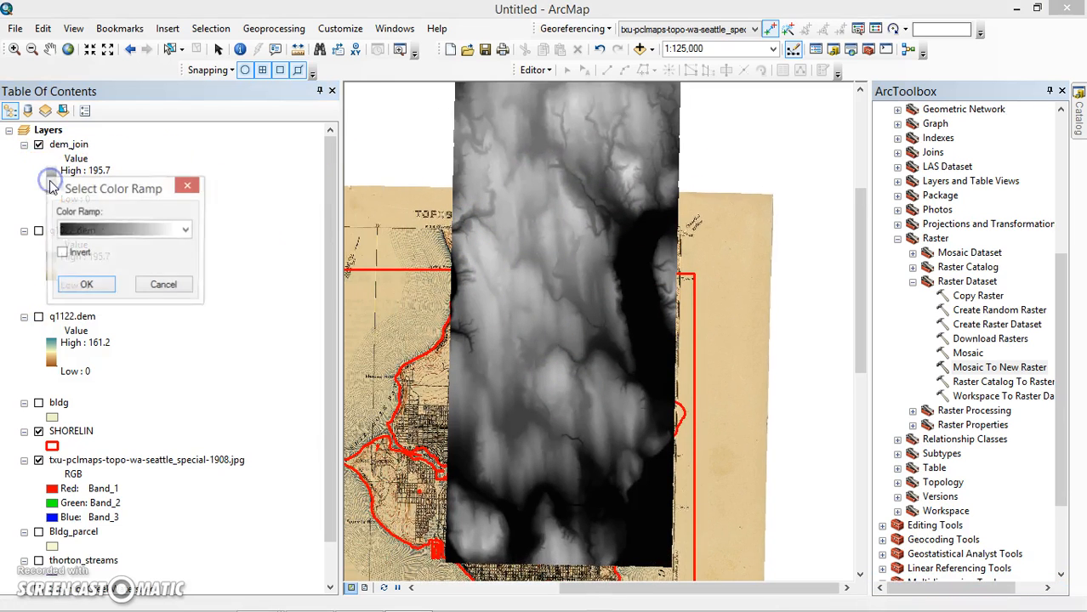
{"action": "left_click", "coordinate": [184, 229]}
{"action": "left_click", "coordinate": [146, 188]}
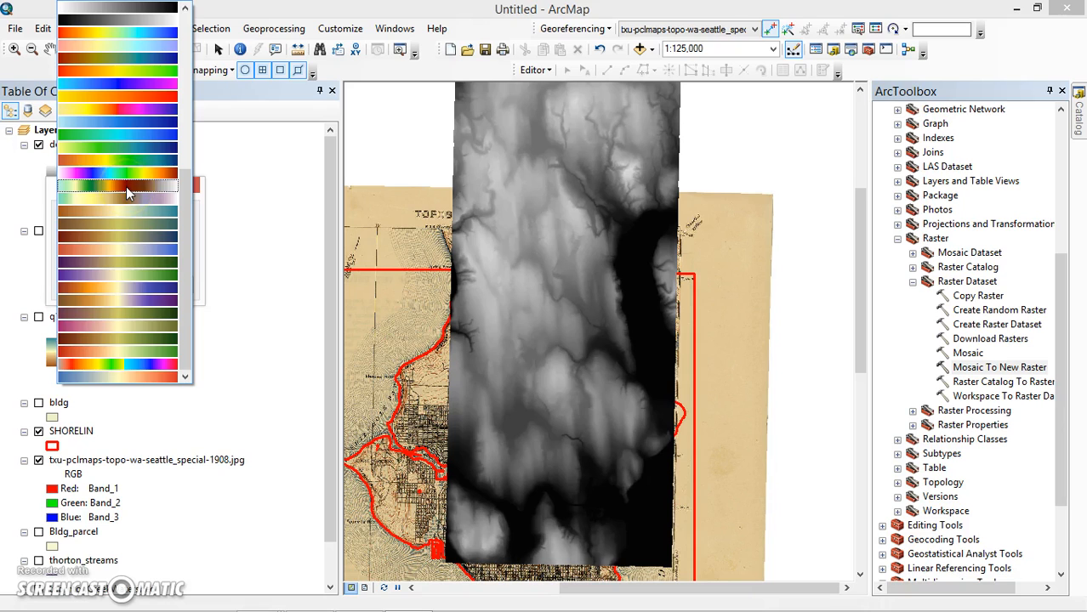
{"action": "left_click", "coordinate": [126, 188]}
{"action": "left_click", "coordinate": [86, 286]}
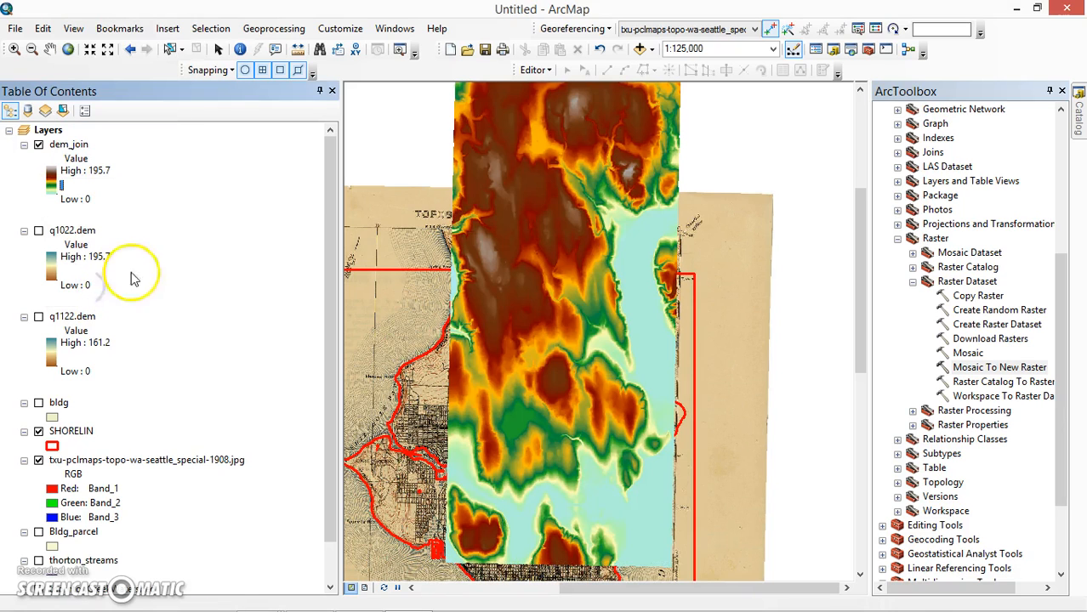
{"action": "left_click_drag", "start_coordinate": [543, 352], "coordinate": [578, 412]}
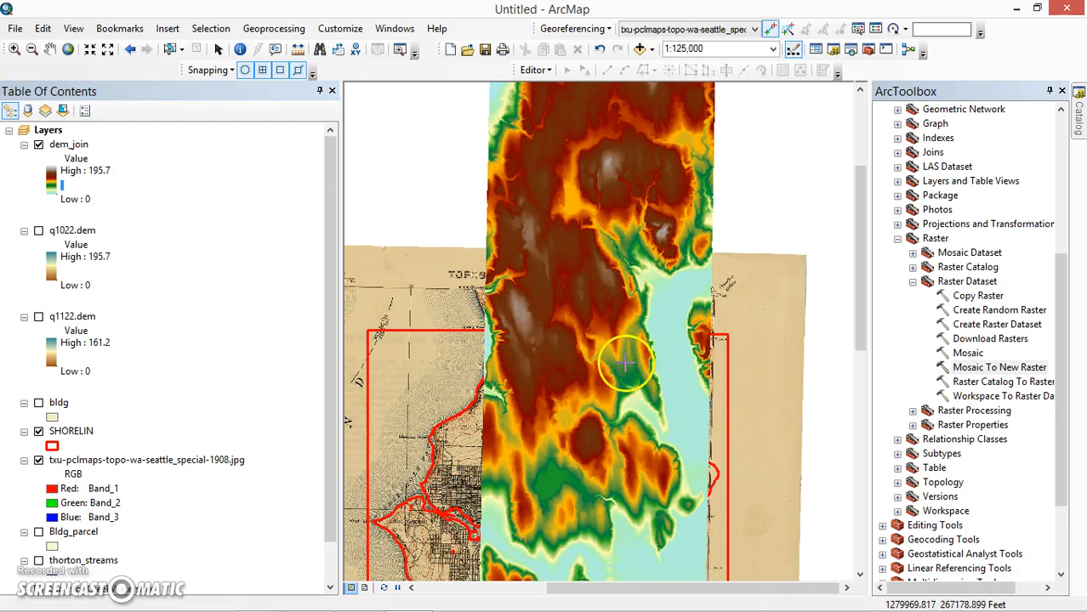
{"action": "scroll", "coordinate": [616, 308], "scroll_direction": "up", "scroll_amount": 2}
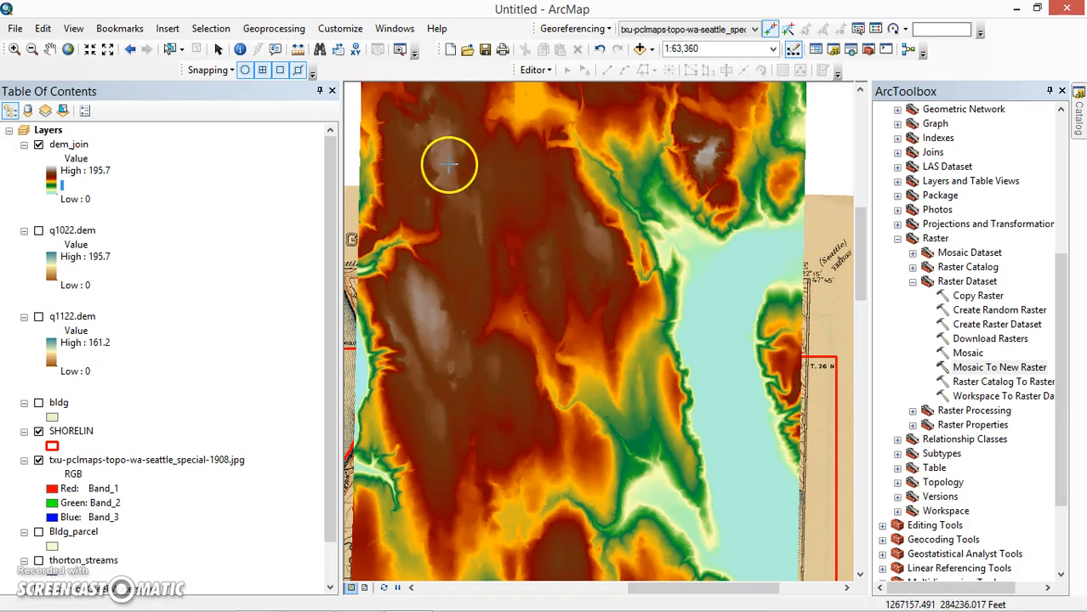
{"action": "scroll", "coordinate": [445, 271], "scroll_direction": "up", "scroll_amount": 1}
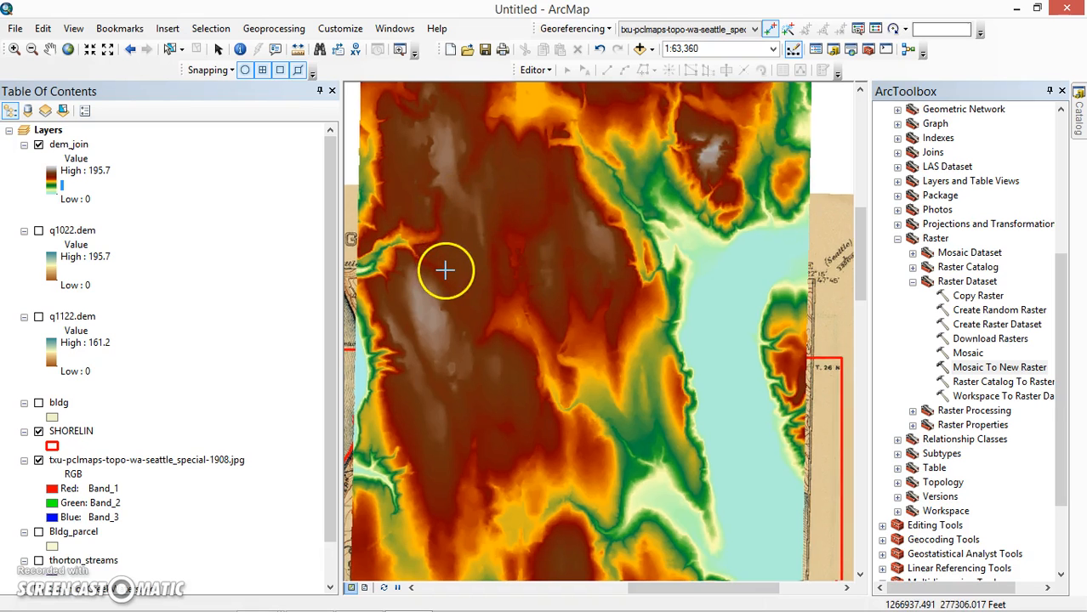
{"action": "scroll", "coordinate": [444, 270], "scroll_direction": "down", "scroll_amount": 3}
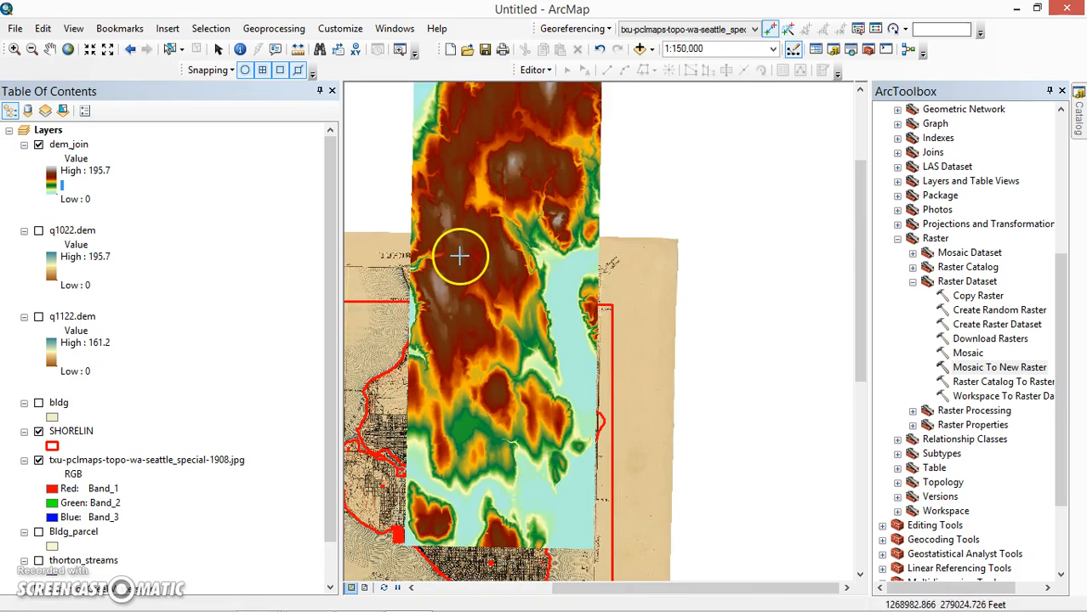
{"action": "left_click_drag", "start_coordinate": [460, 258], "coordinate": [540, 305]}
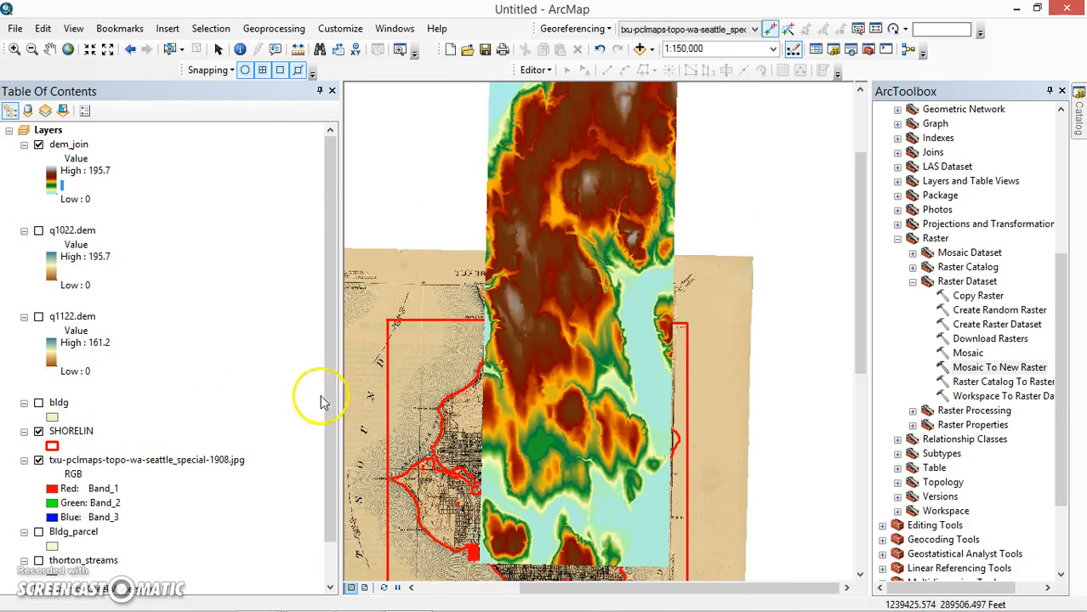
Turn on the thorntonCreekWatershed layer and move it above dem_join in the layer order
{"action": "scroll", "coordinate": [322, 402], "scroll_direction": "down", "scroll_amount": 3}
{"action": "left_click", "coordinate": [38, 546]}
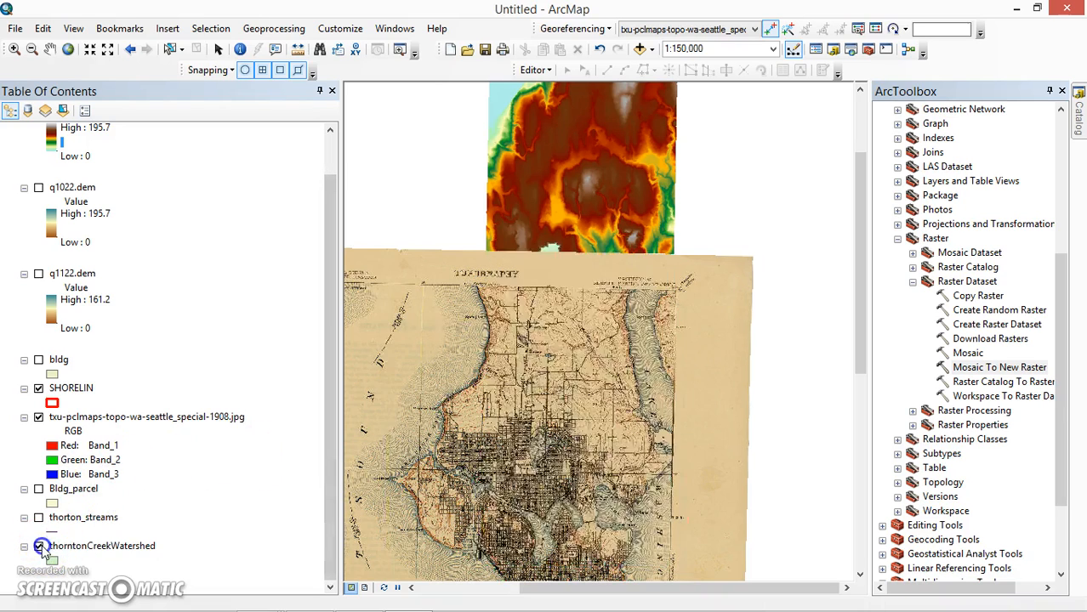
{"action": "mouse_move", "coordinate": [78, 549]}
{"action": "left_mouse_down"}
{"action": "mouse_move", "coordinate": [106, 286]}
{"action": "mouse_move", "coordinate": [96, 108]}
{"action": "mouse_move", "coordinate": [100, 182]}
{"action": "left_mouse_up"}
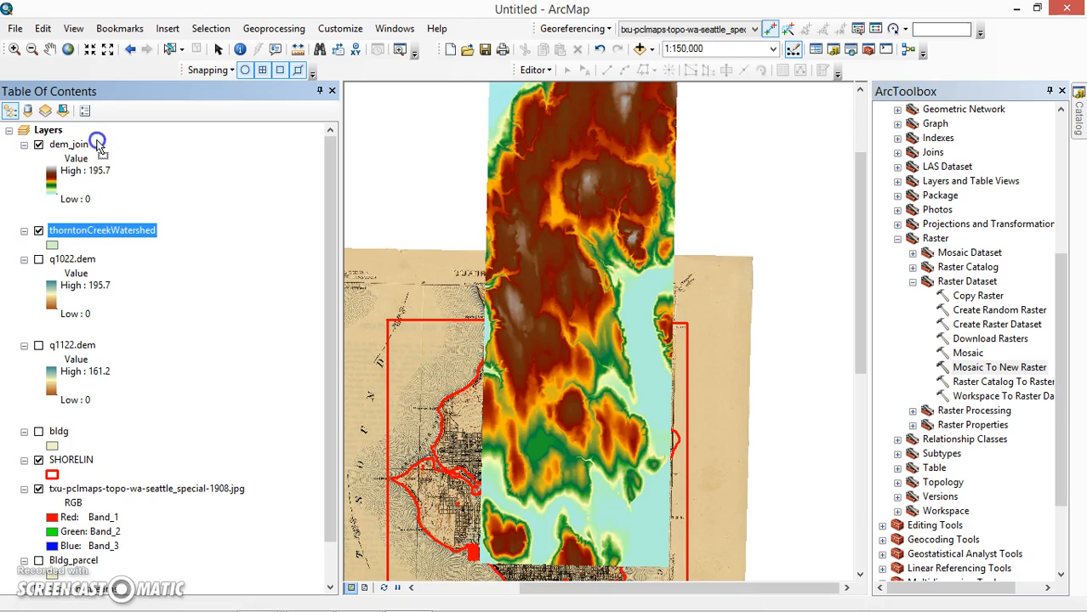
{"action": "left_click_drag", "start_coordinate": [98, 145], "coordinate": [97, 138]}
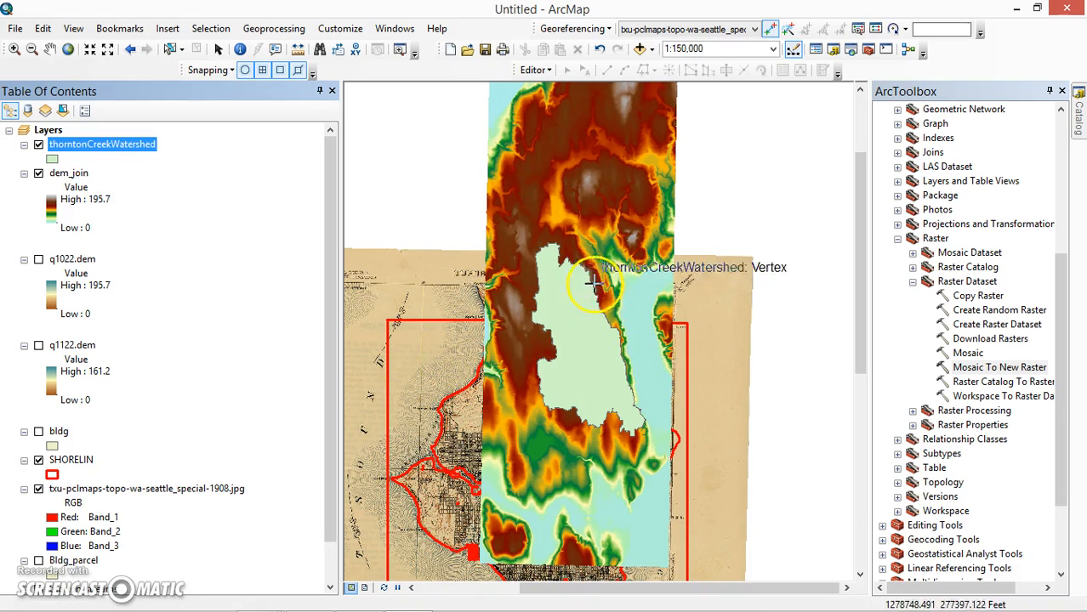
Search the tools for "clip" and open the Clip (Data Management) raster tool
{"action": "left_click_drag", "start_coordinate": [598, 328], "coordinate": [527, 320]}
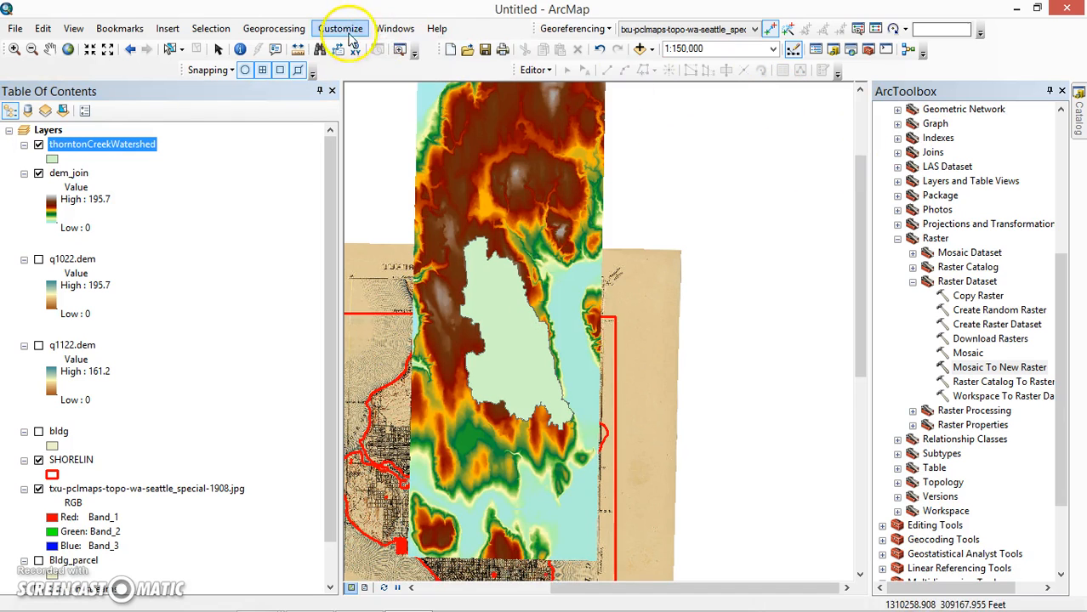
{"action": "left_click", "coordinate": [850, 50]}
{"action": "left_click", "coordinate": [688, 153]}
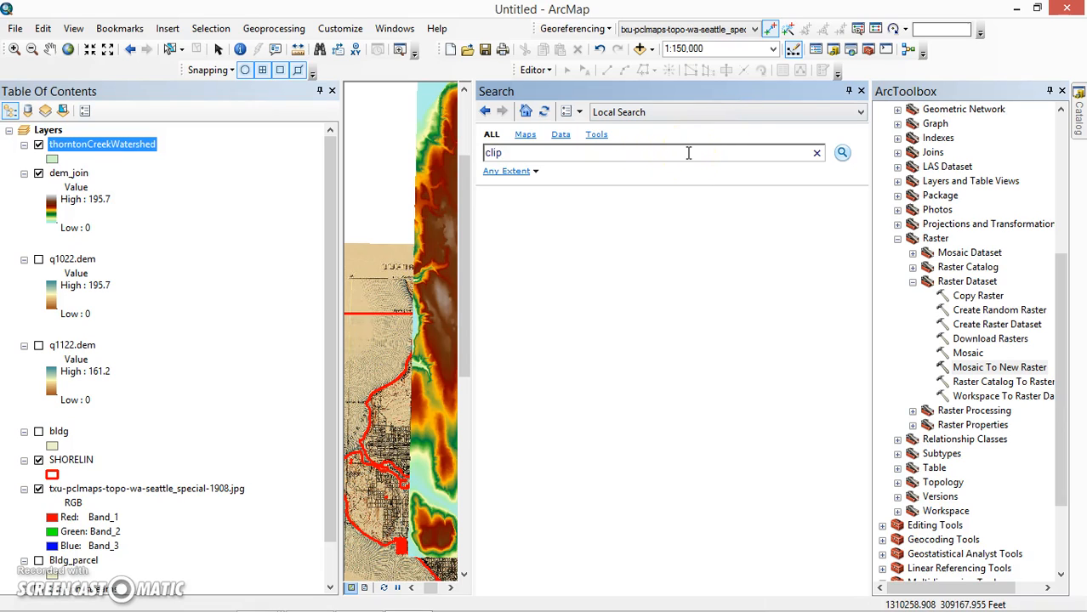
{"action": "type", "text": "clip"}
{"action": "key", "text": "Return"}
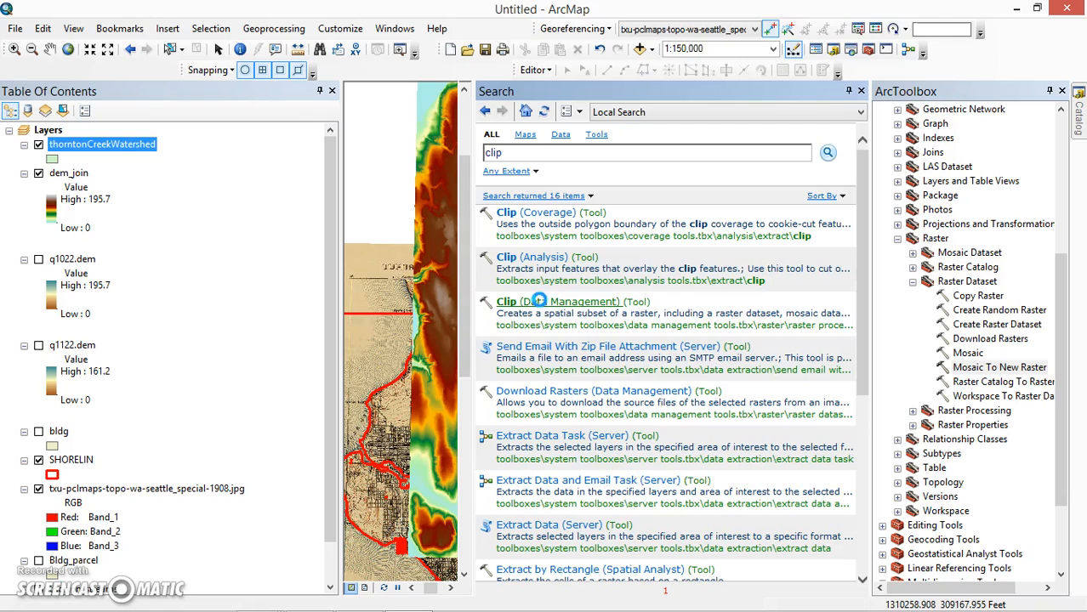
{"action": "left_click", "coordinate": [540, 302]}
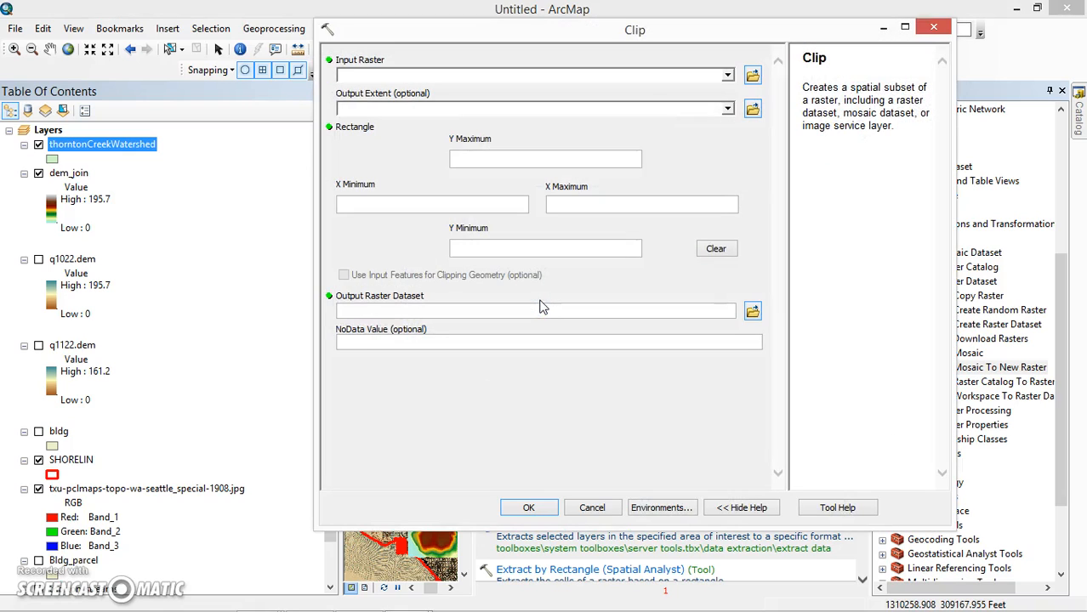
{"action": "left_click", "coordinate": [592, 508]}
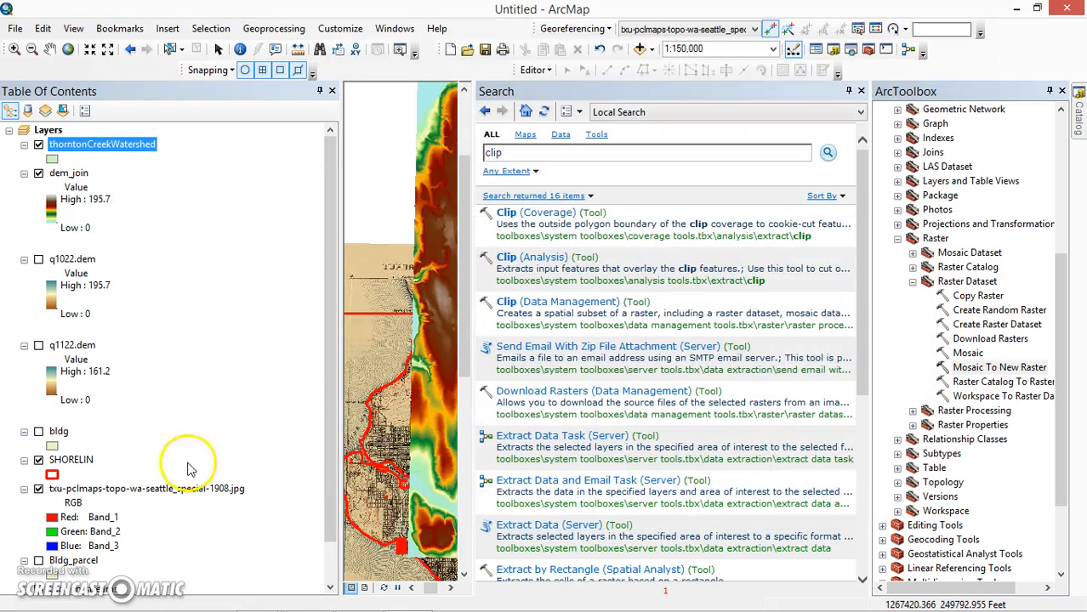
{"action": "left_click", "coordinate": [520, 304]}
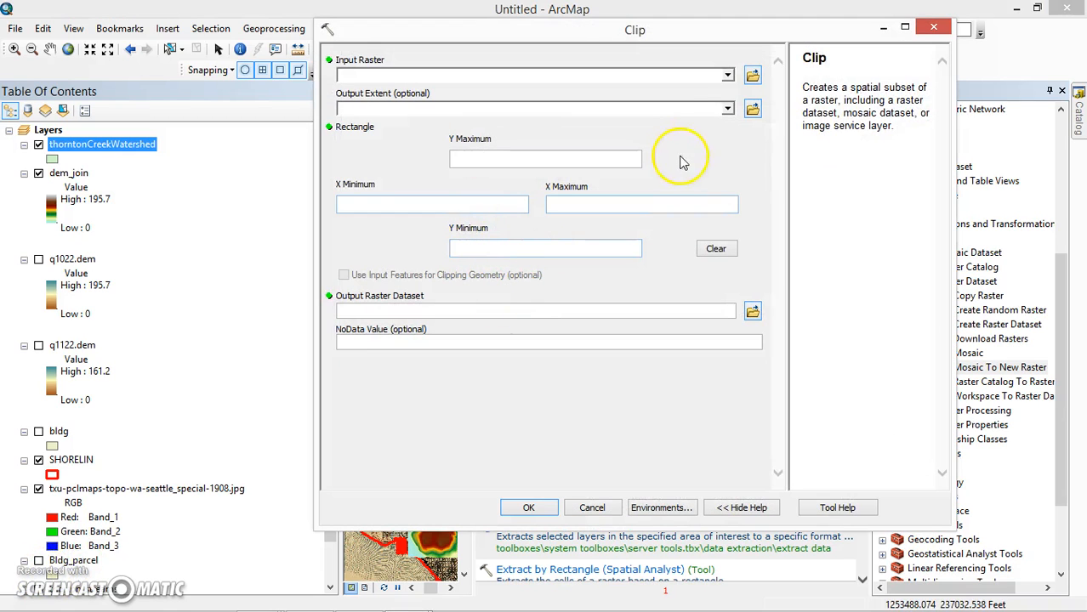
Set Clip to use dem_join as input raster and thorntonCreekWatershed as output extent, with its input features as the clipping geometry
{"action": "left_click", "coordinate": [729, 76]}
{"action": "left_click", "coordinate": [384, 93]}
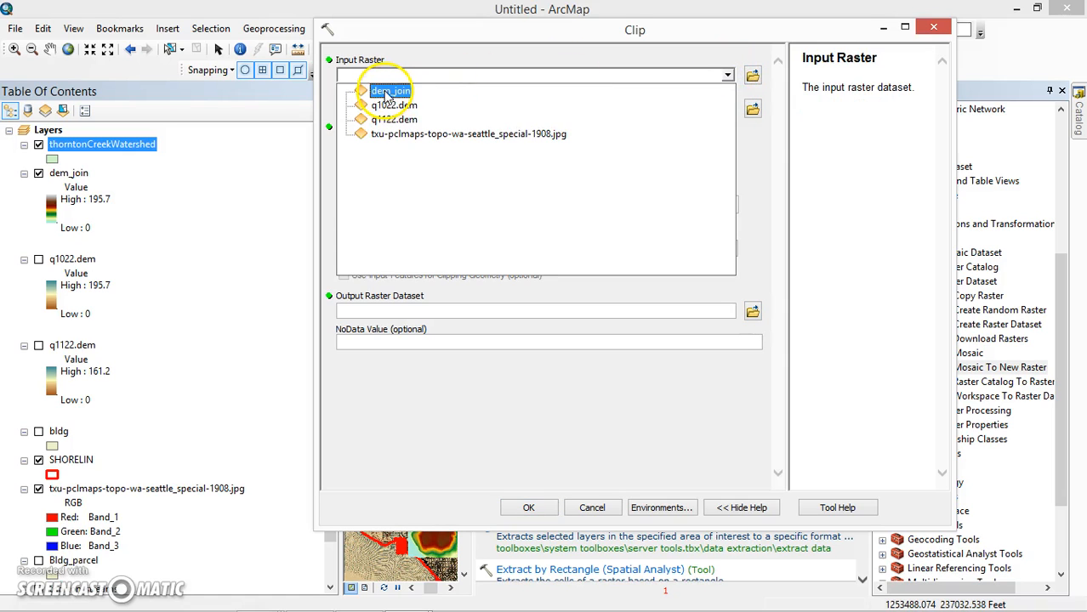
{"action": "left_click", "coordinate": [387, 92]}
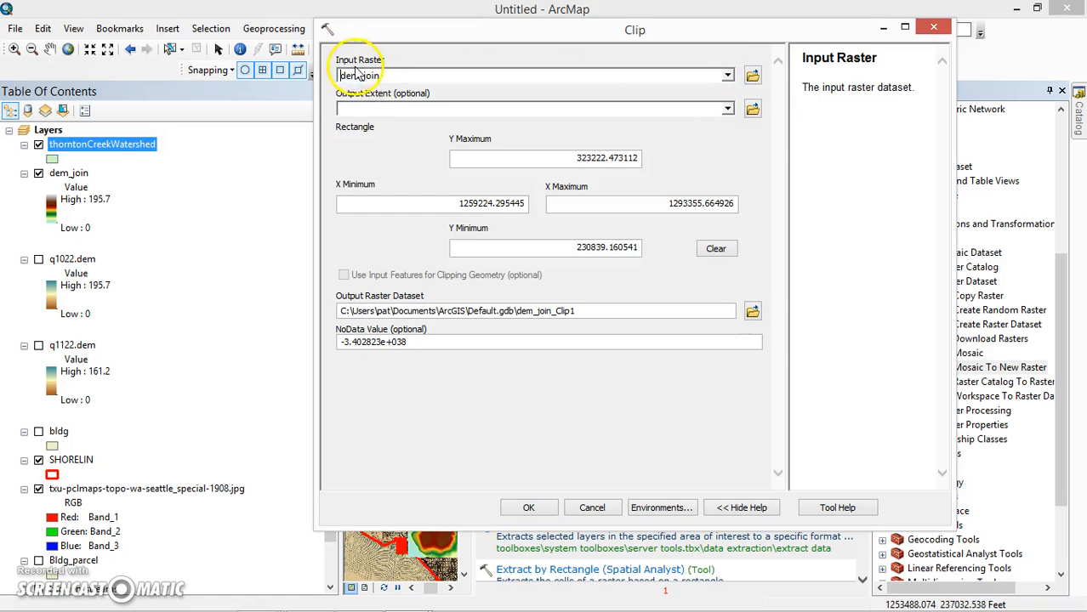
{"action": "left_click", "coordinate": [727, 108]}
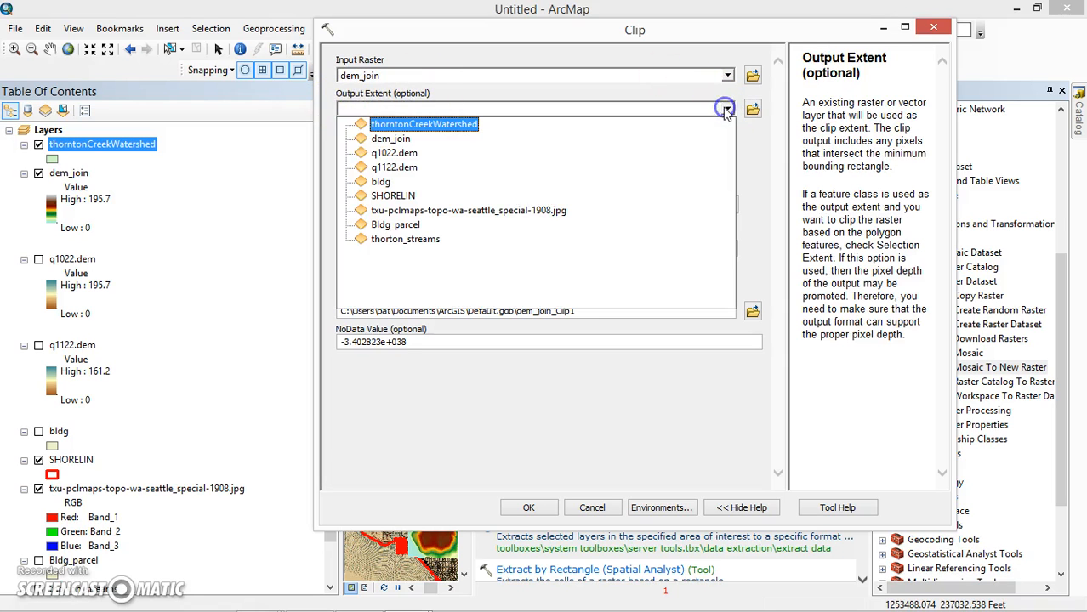
{"action": "left_click", "coordinate": [428, 128]}
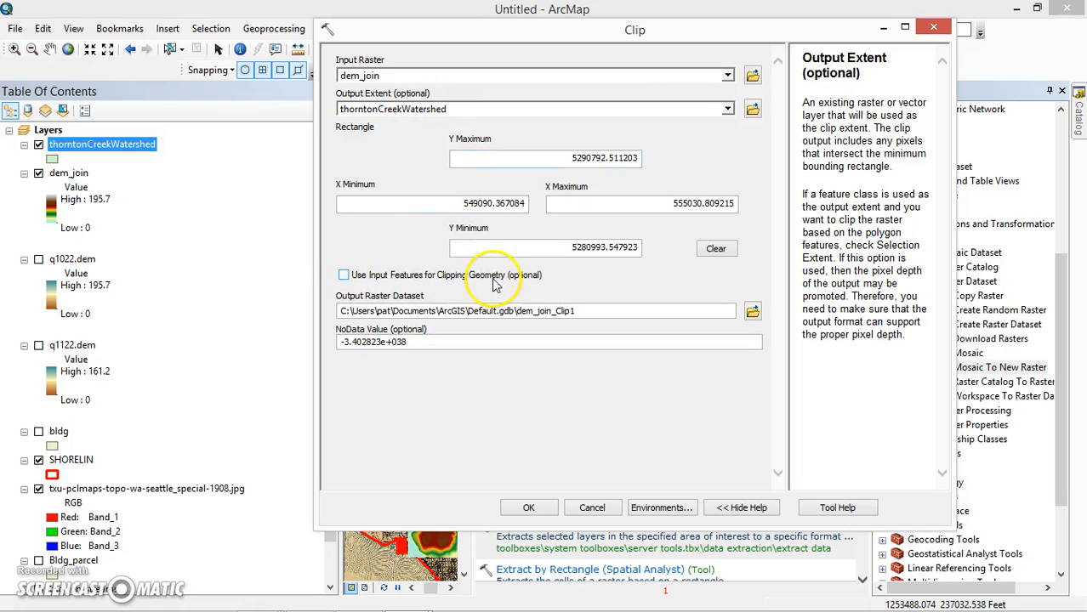
{"action": "left_click", "coordinate": [345, 276]}
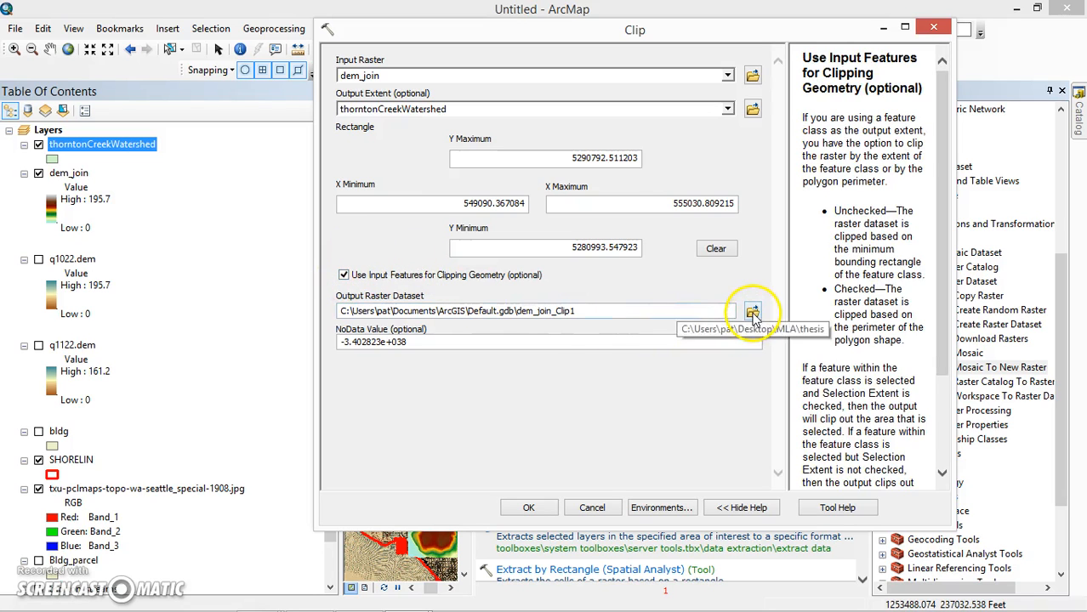
Name the output raster dem_watershed in the GIS_data folder of LA303_spring_2015, run Clip, and put the search results away
{"action": "left_click", "coordinate": [753, 315]}
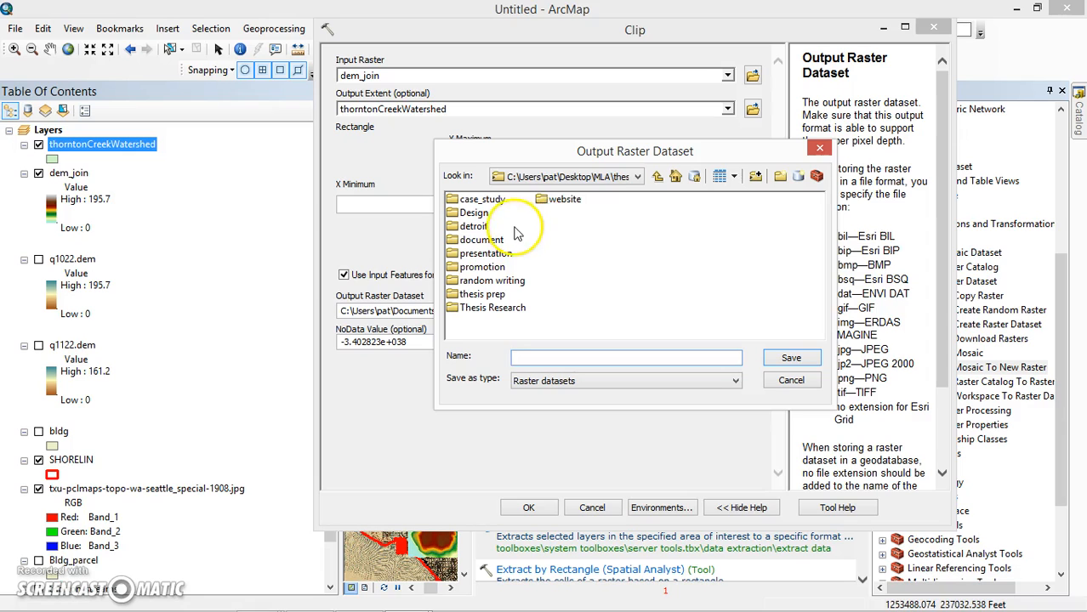
{"action": "left_click", "coordinate": [613, 177]}
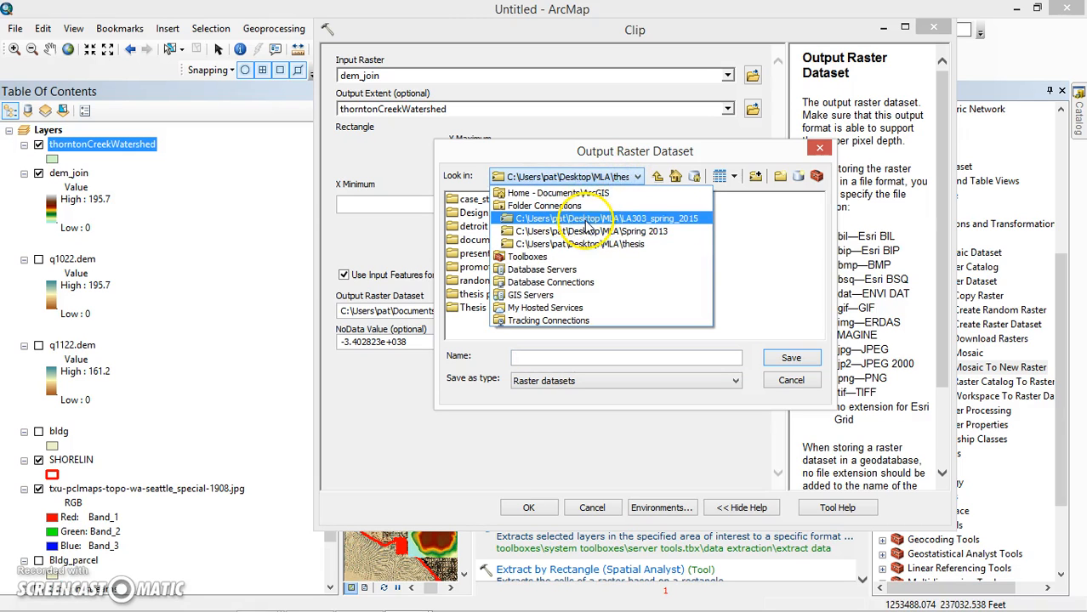
{"action": "left_click", "coordinate": [587, 219]}
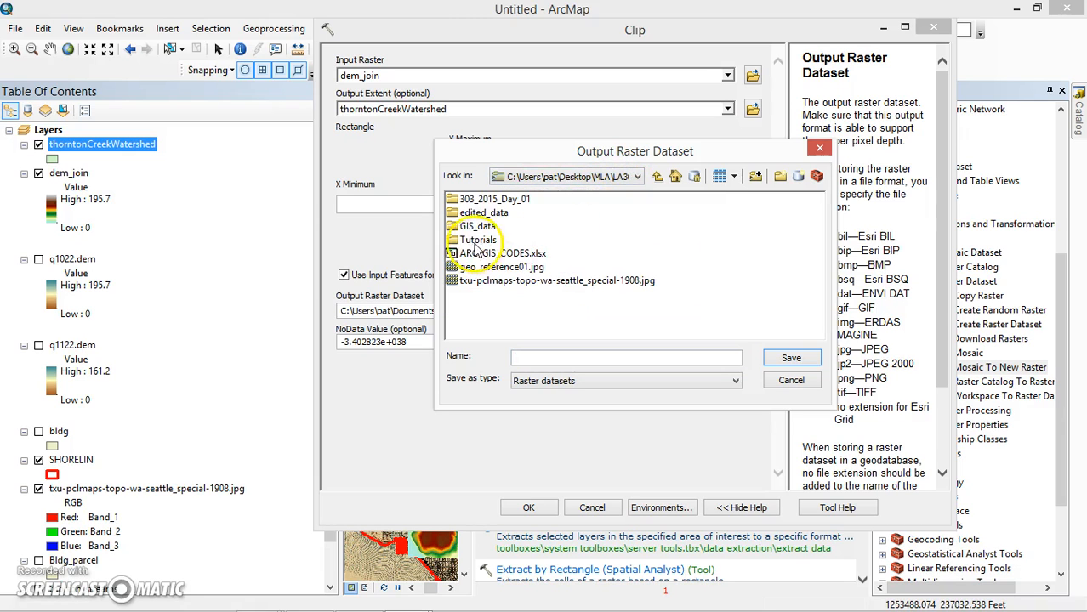
{"action": "double_click", "coordinate": [466, 227]}
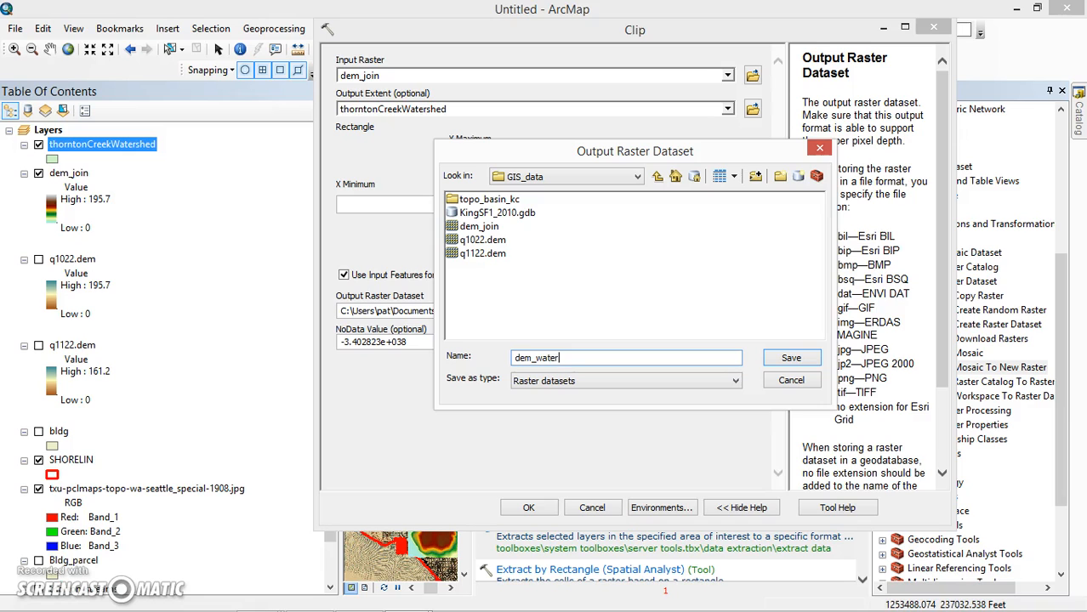
{"action": "left_click", "coordinate": [790, 358]}
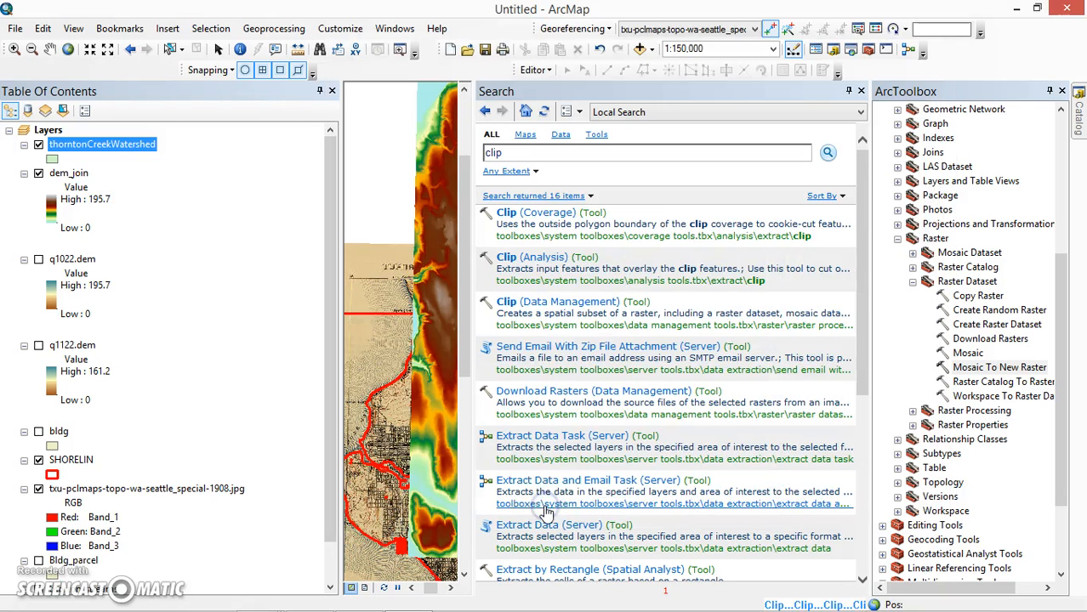
{"action": "left_click", "coordinate": [848, 92]}
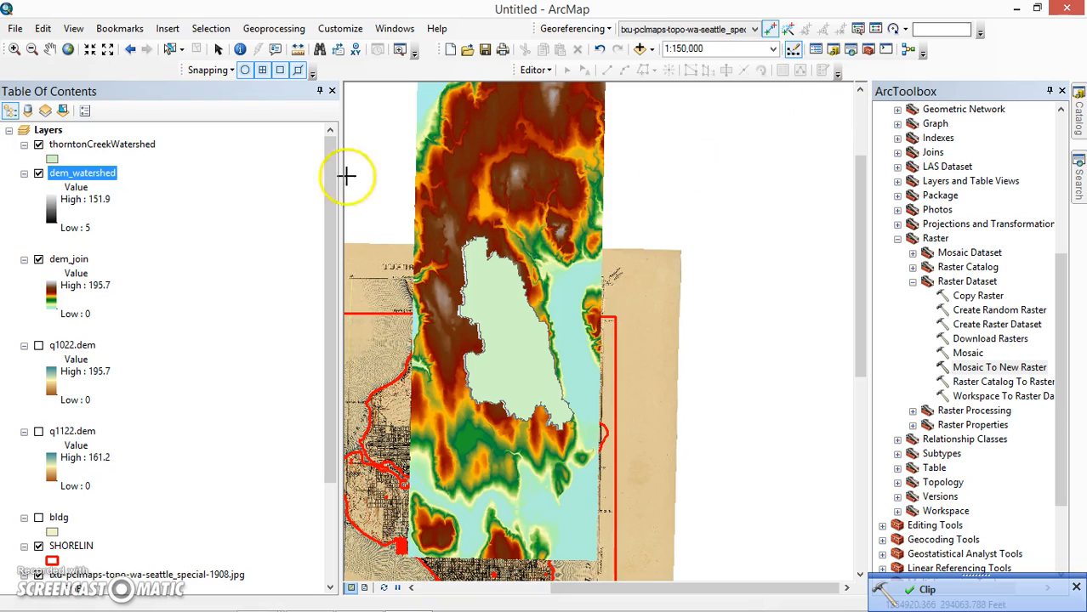
Hide the thorntonCreekWatershed and dem_join layers so the clipped dem_watershed raster is displayed on its own over the topo map
{"action": "left_click", "coordinate": [38, 146]}
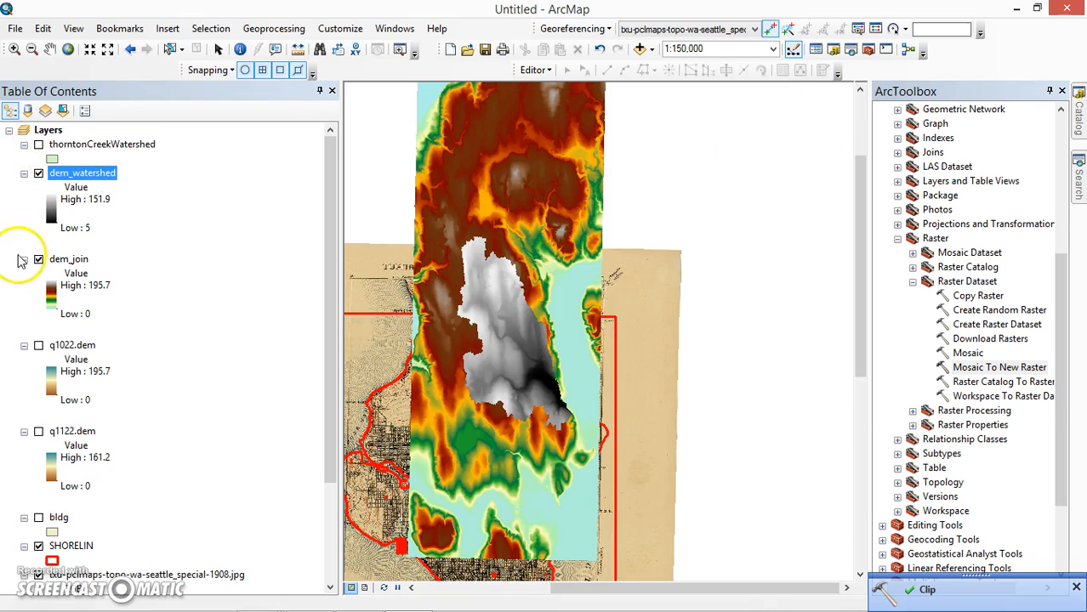
{"action": "left_click", "coordinate": [38, 259]}
{"action": "scroll", "coordinate": [446, 336], "scroll_direction": "up", "scroll_amount": 2}
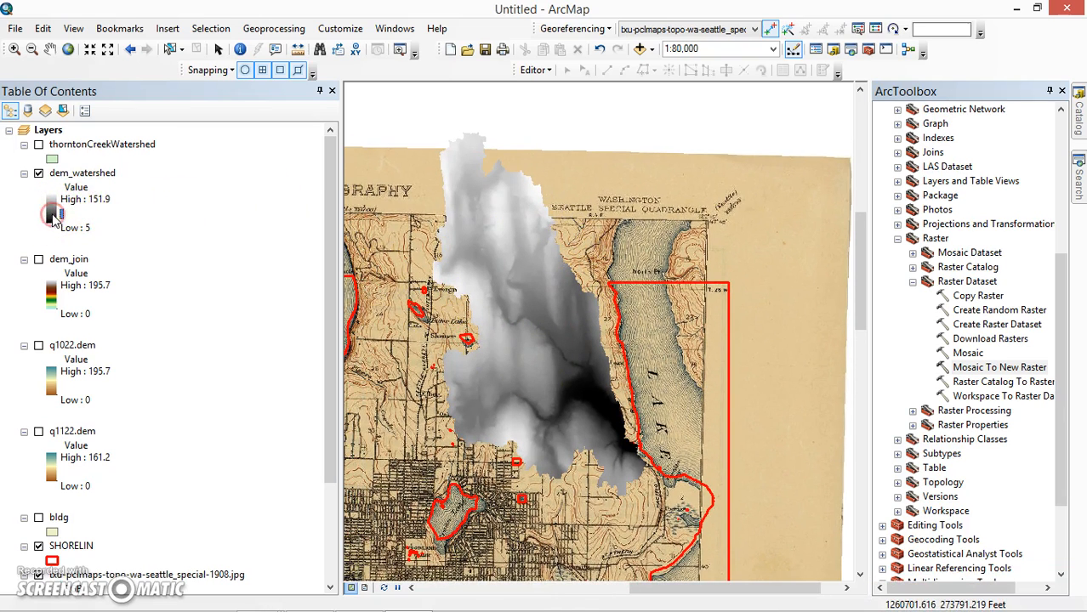
Apply the pale-green, green, orange, dark-brown to white elevation color ramp to the clipped dem_watershed layer
{"action": "left_click", "coordinate": [53, 217]}
{"action": "double_click", "coordinate": [49, 209]}
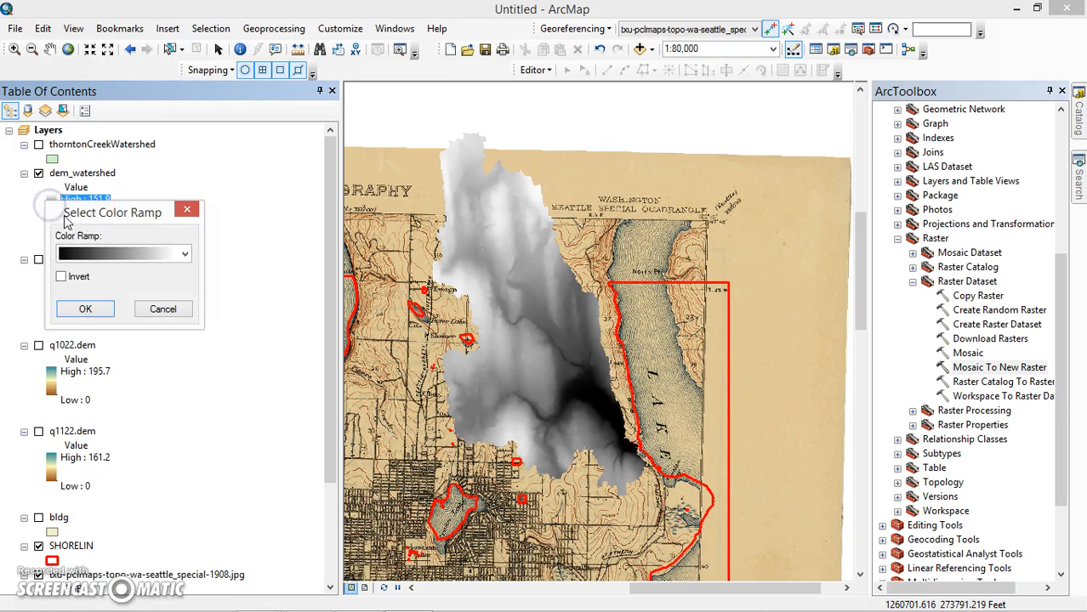
{"action": "left_click", "coordinate": [189, 259]}
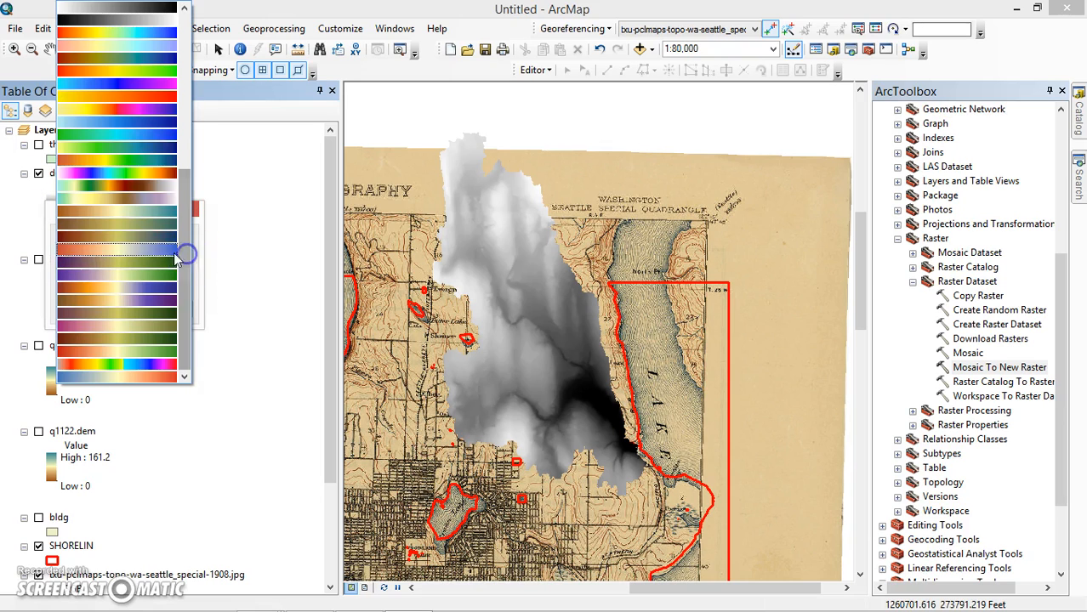
{"action": "left_click", "coordinate": [141, 186]}
{"action": "left_click", "coordinate": [92, 308]}
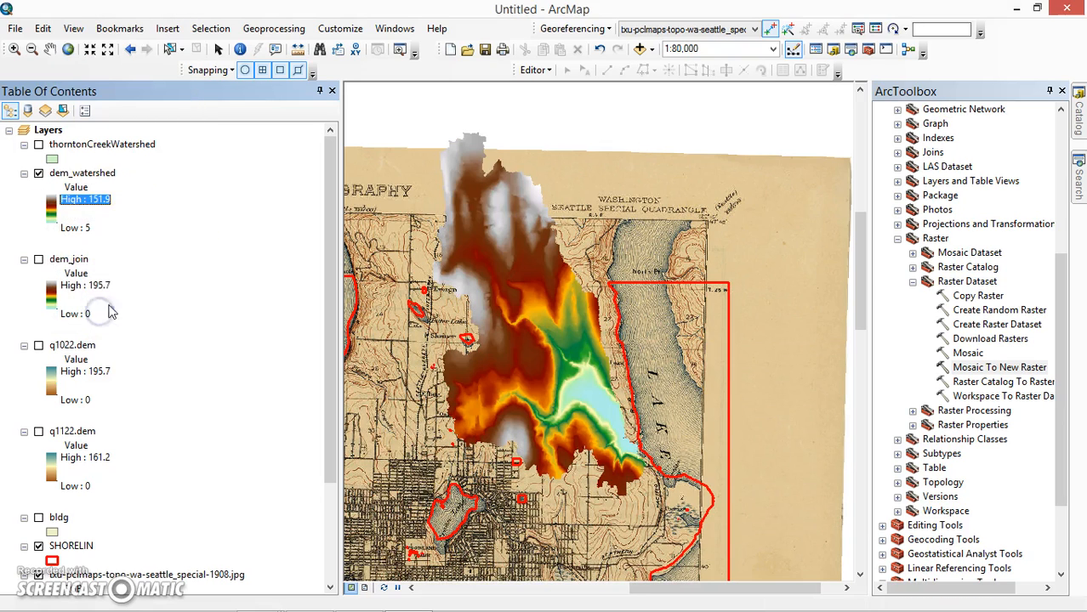